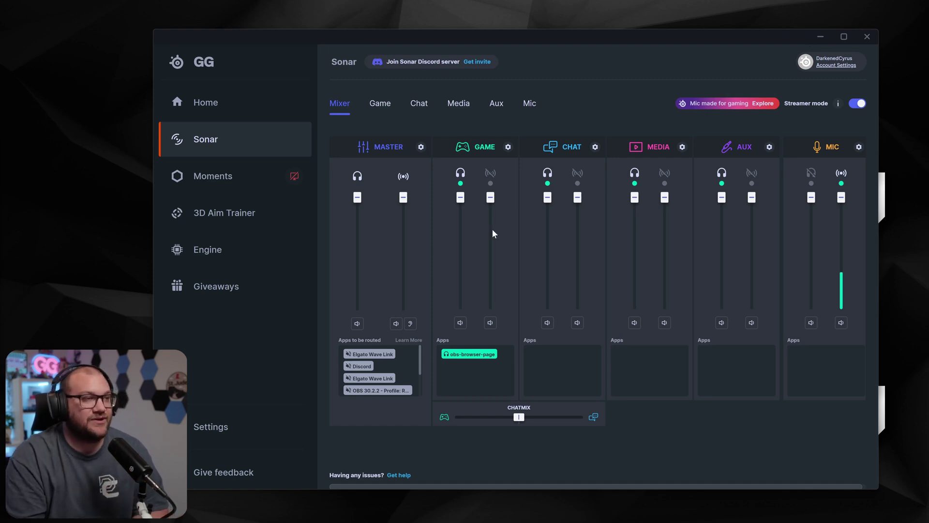
Step: Lower the Game channel's streaming volume slightly in the Sonar mixer and return it to full
left_click_drag(490, 206, 500, 259)
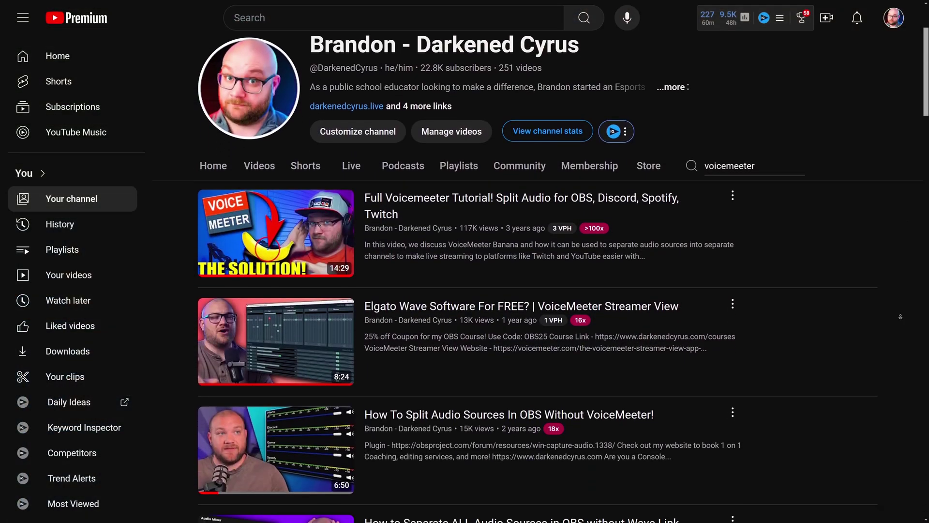
scroll(900, 316, "down", 6)
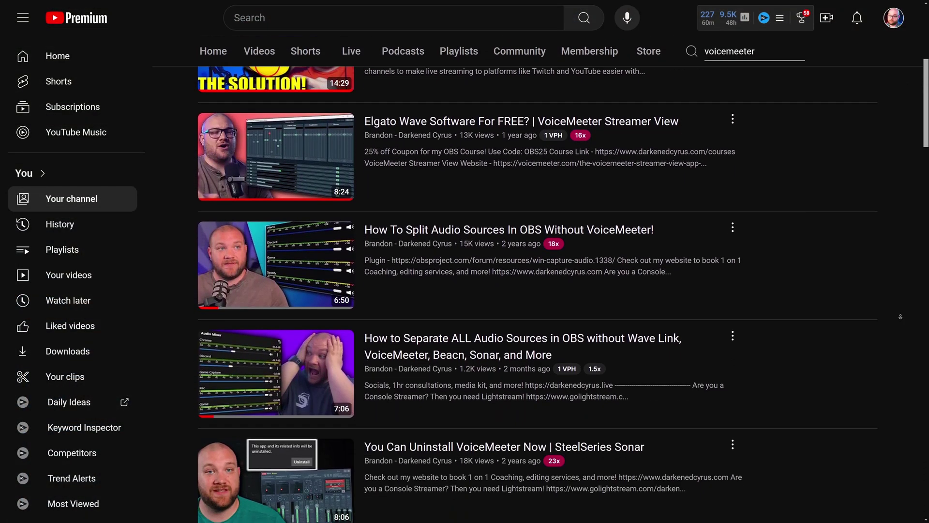
scroll(901, 317, "down", 4)
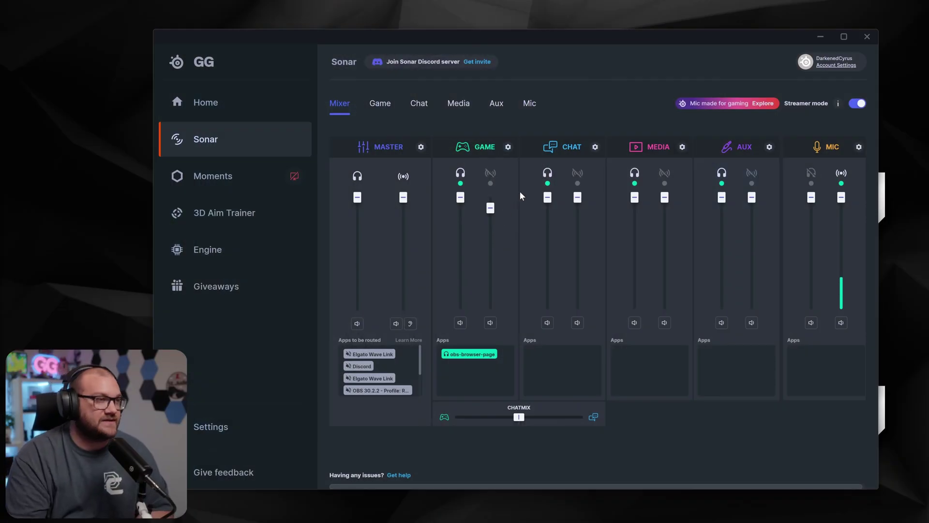
left_click_drag(490, 208, 491, 196)
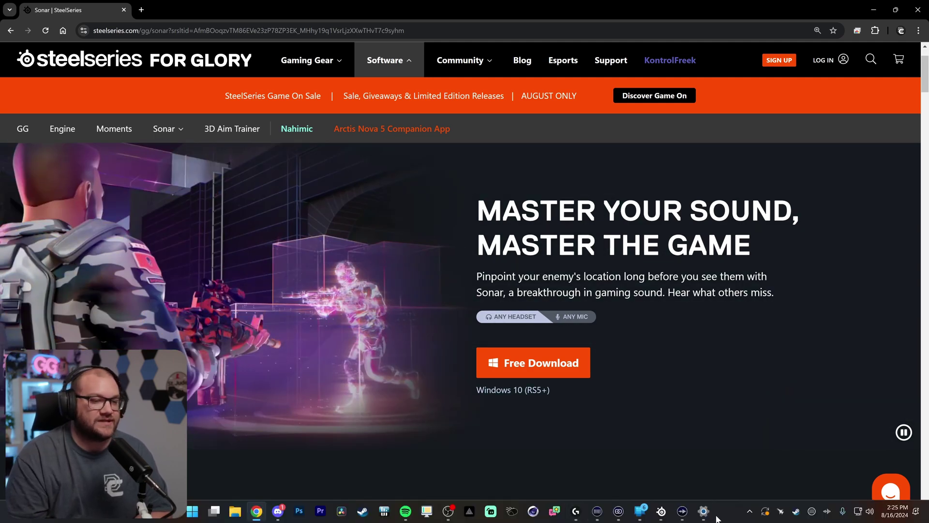
Step: Switch to SteelSeries GG, disable Moments with Sonar left enabled in the feature selection, and open the Sonar section
left_click(663, 514)
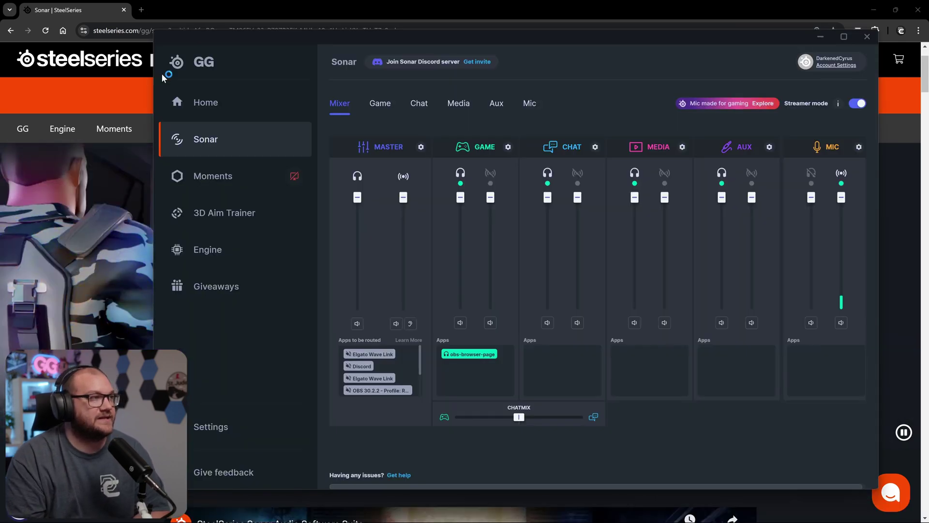
left_click(209, 102)
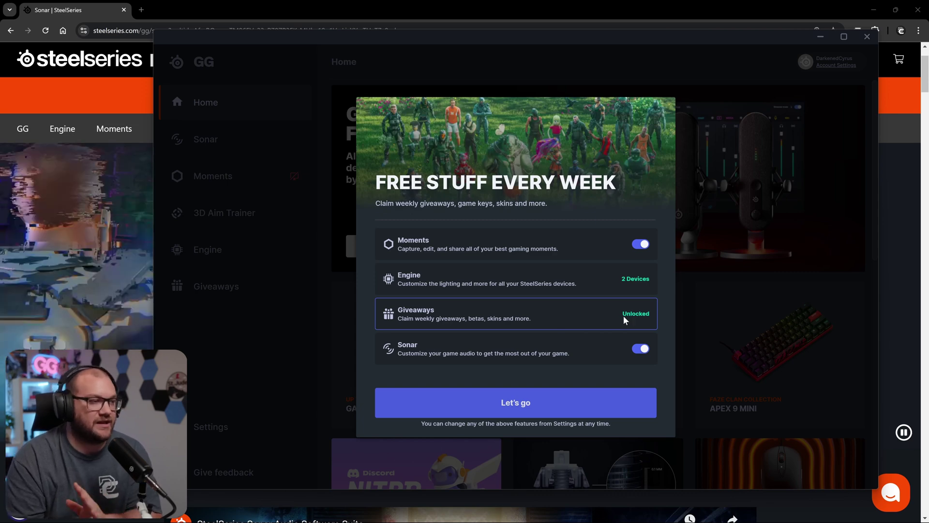
left_click(641, 244)
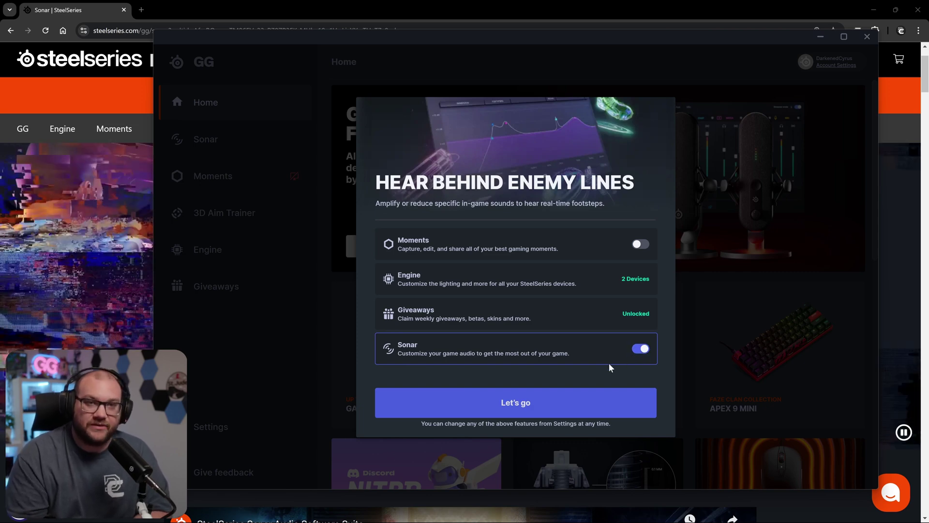
left_click(581, 402)
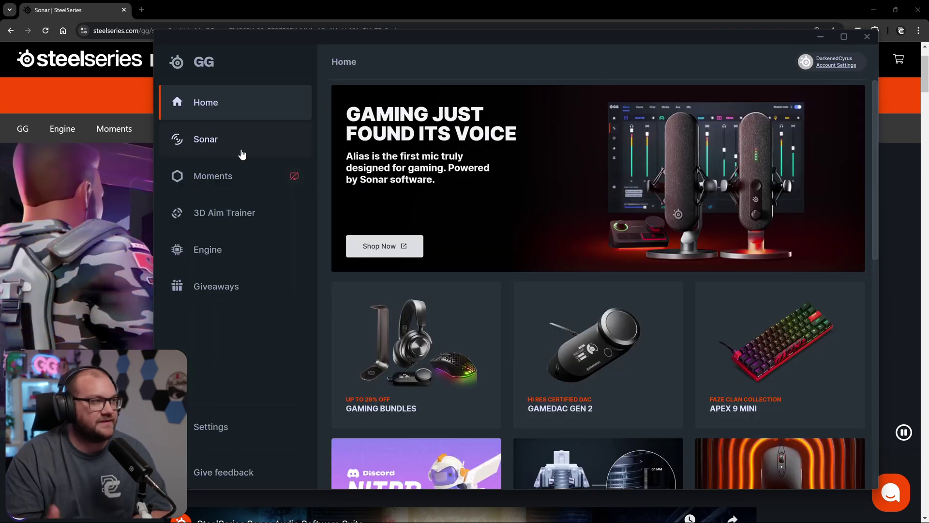
left_click(242, 154)
left_click(230, 258)
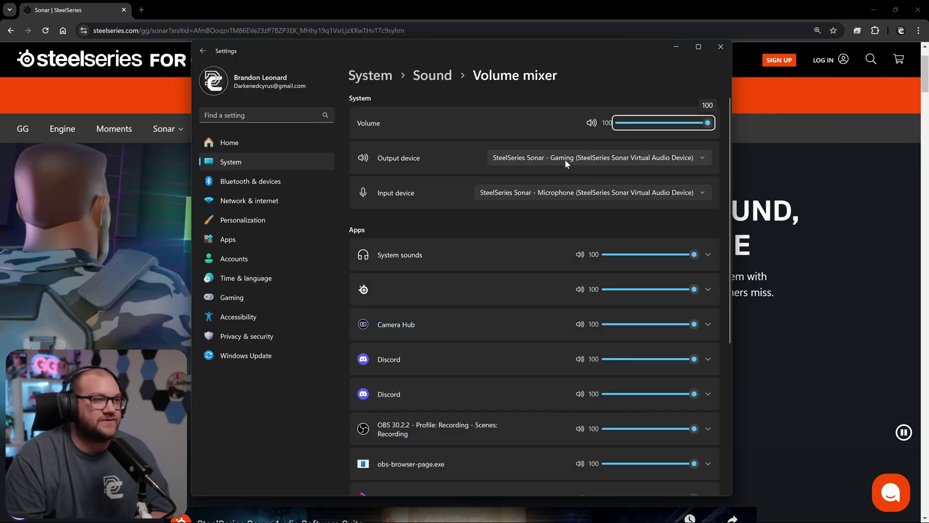
Step: Examine the output and input device lists in the Windows Volume mixer, then minimise the Settings window
left_click(565, 159)
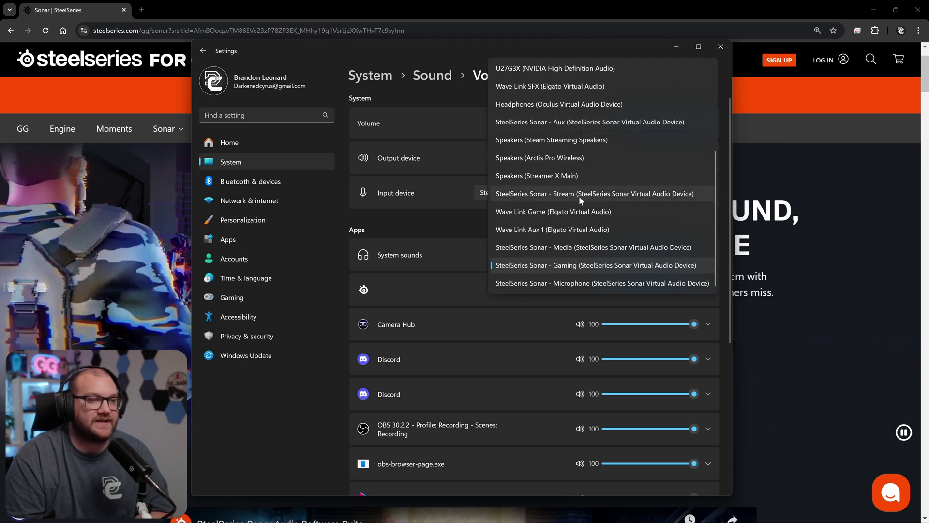
left_click(456, 216)
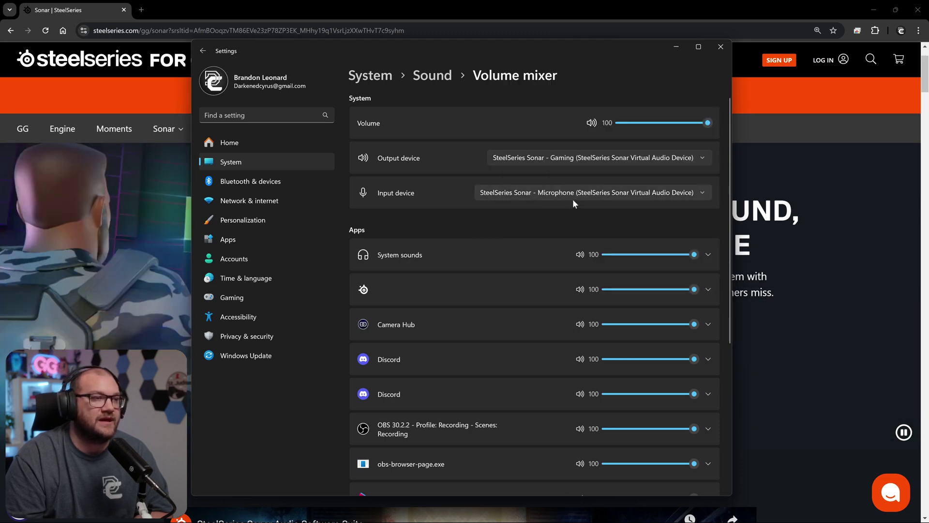
left_click(575, 192)
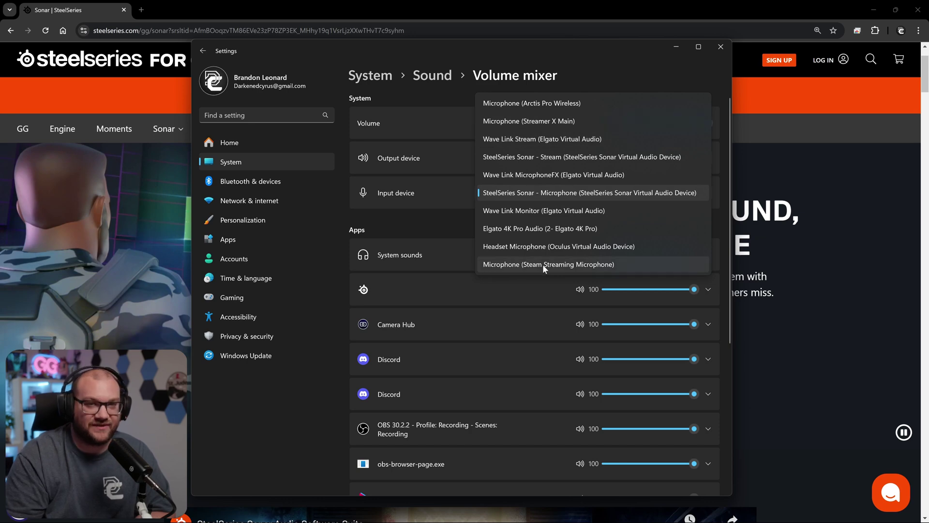
left_click(465, 184)
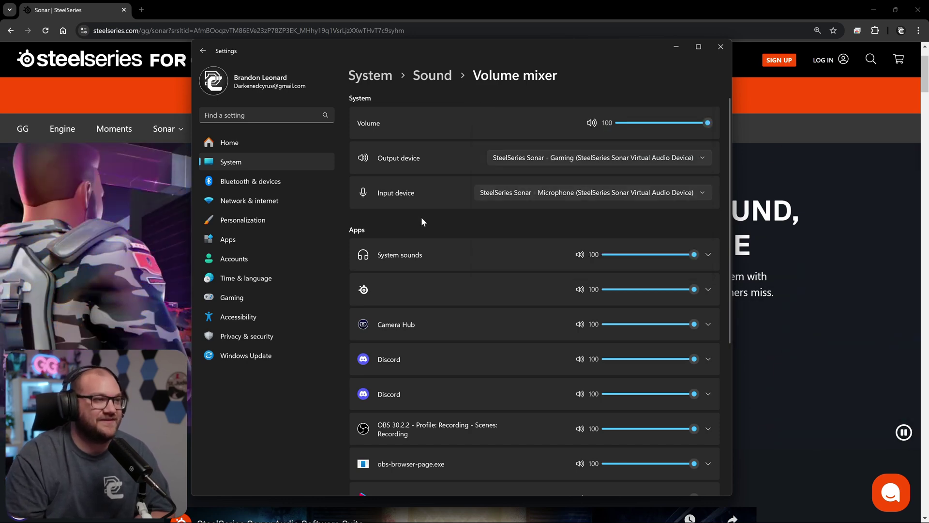
left_click(623, 157)
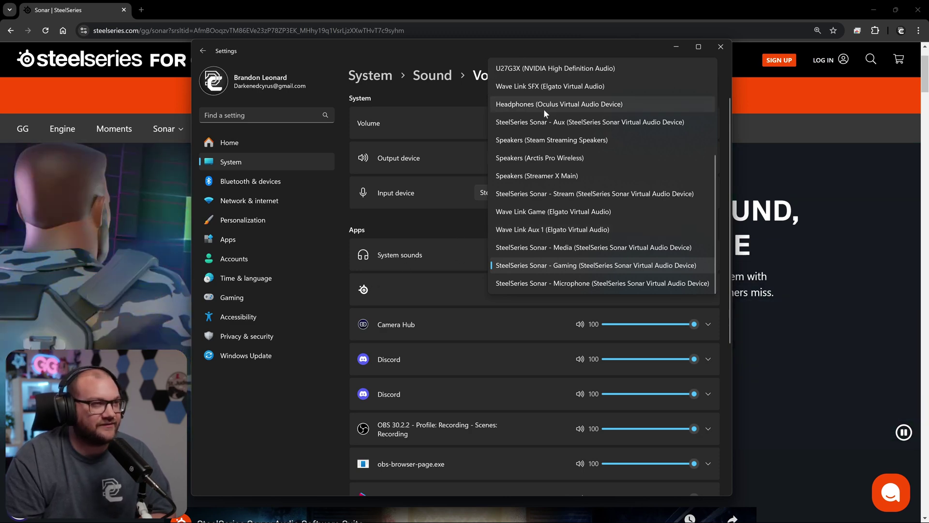
left_click(490, 215)
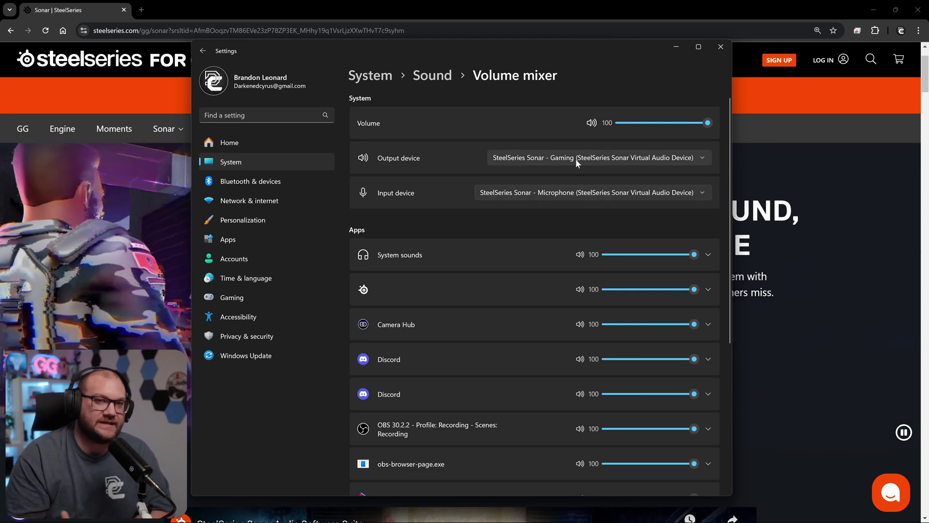
left_click(677, 47)
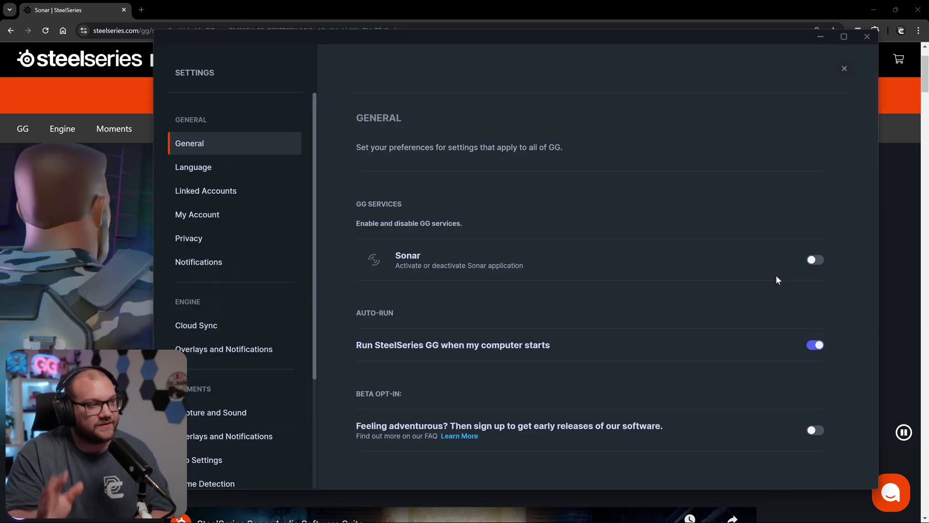
Step: Turn on the Sonar service in the general settings of SteelSeries GG
left_click(844, 68)
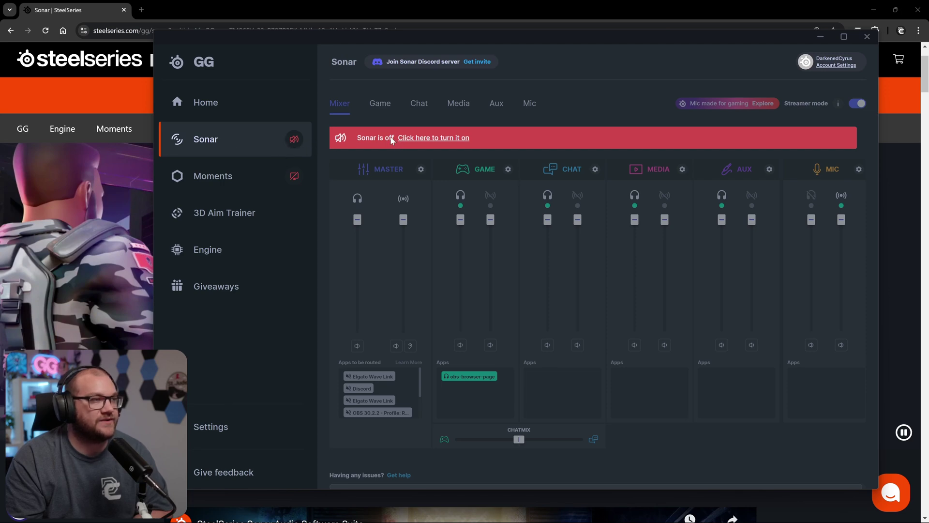
left_click(225, 428)
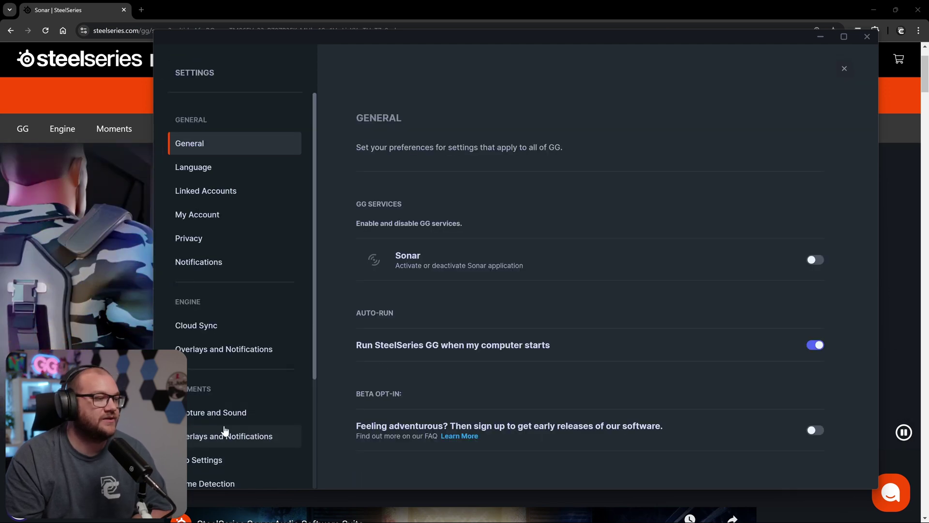
left_click(815, 259)
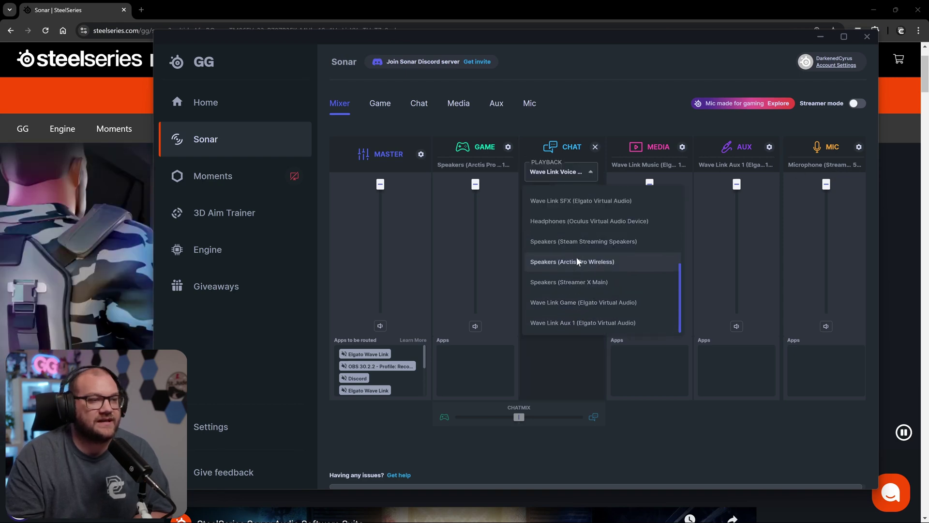
Step: Set the playback device of the Chat, Media and Aux channels to Speakers (Arctis Pro Wireless)
left_click(641, 170)
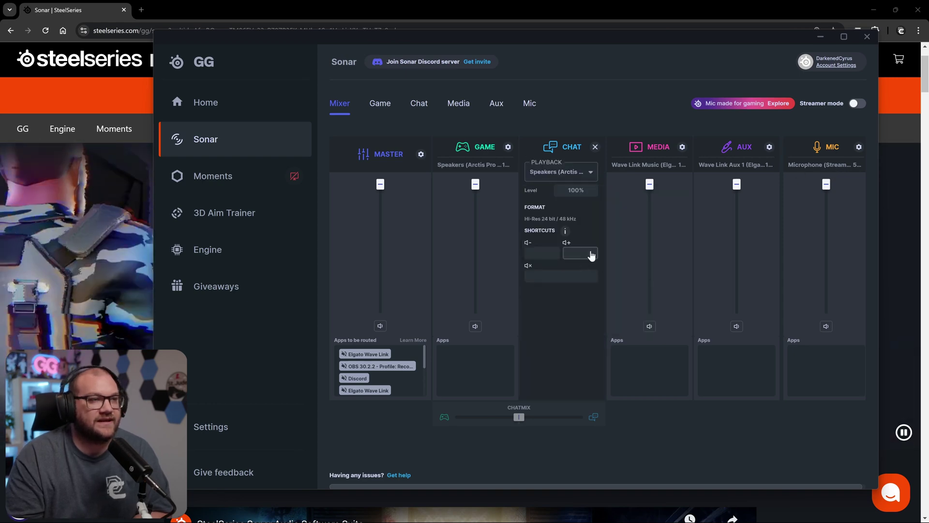
left_click(653, 175)
scroll(670, 283, "down", 2)
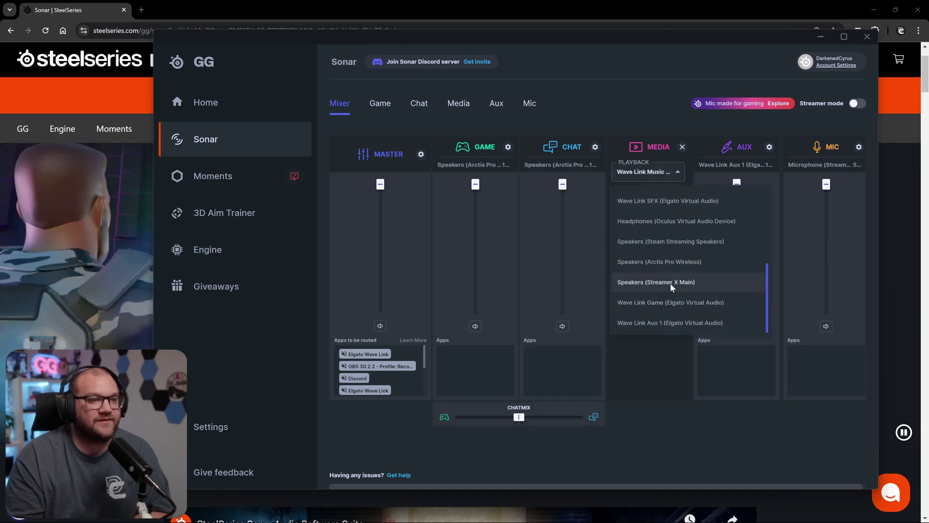
left_click(675, 259)
left_click(740, 166)
left_click(735, 172)
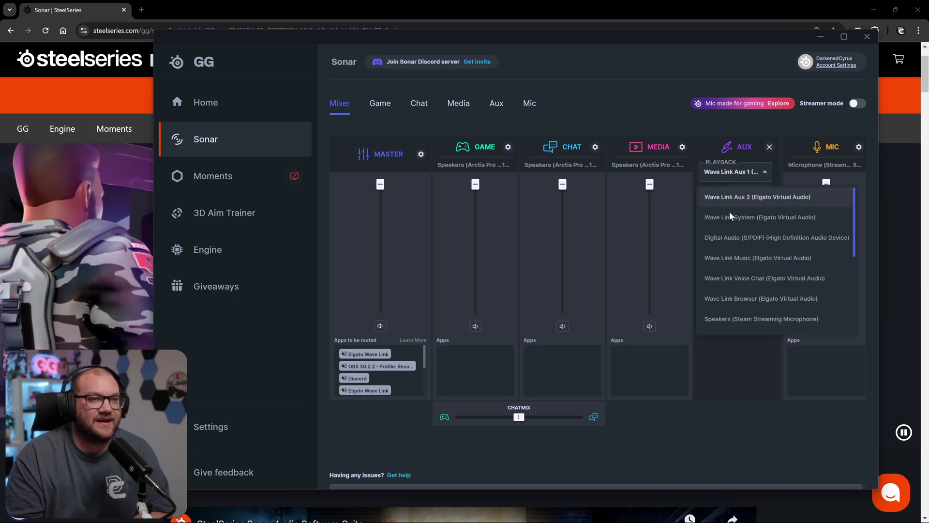
scroll(744, 291, "down", 3)
left_click(760, 261)
Step: Set the Mic channel's input device to Microphone (Streamer X Main)
left_click(859, 147)
left_click(825, 172)
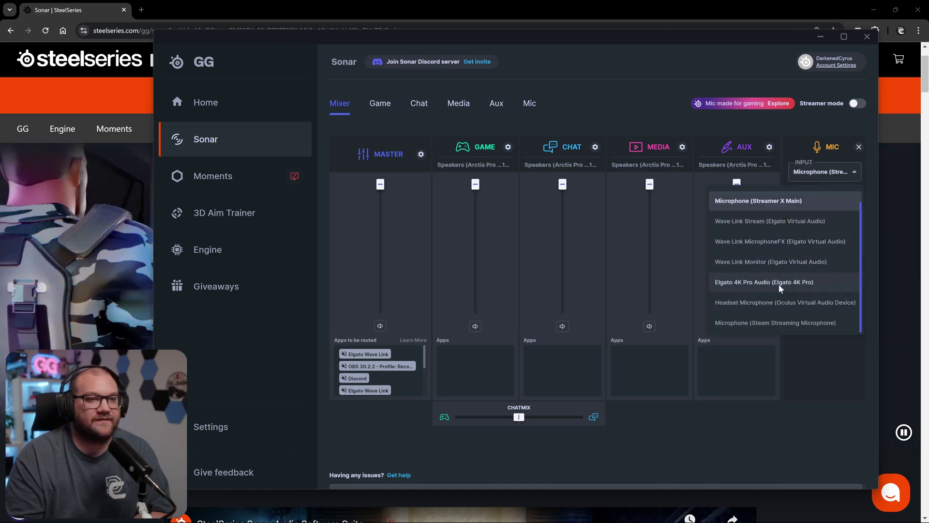
left_click(785, 202)
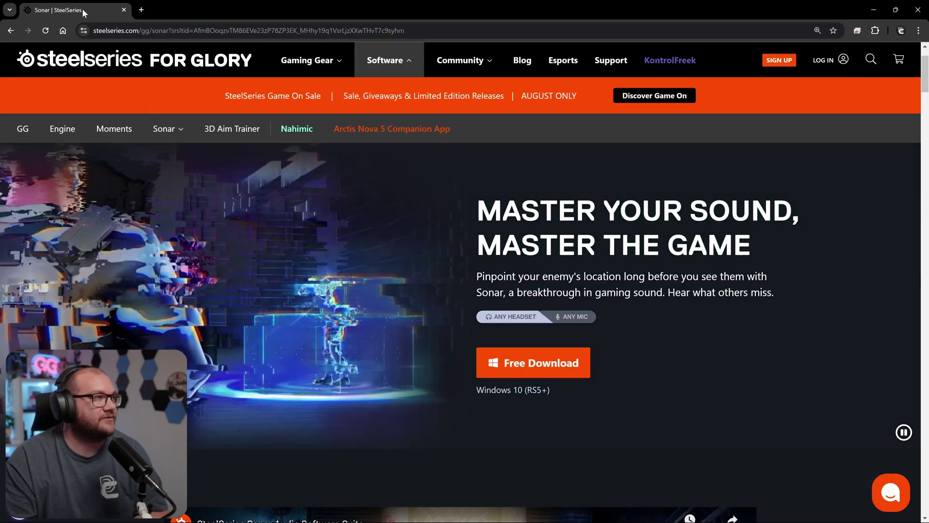
Step: Open a YouTube channel page in a new browser tab and lower Sonar's Game channel volume to the minimum
left_click(141, 10)
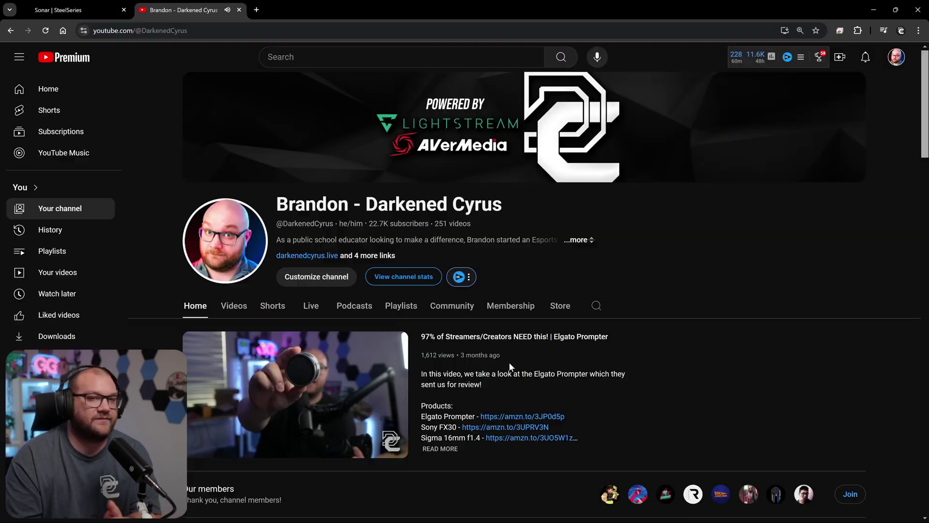
scroll(364, 379, "down", 2)
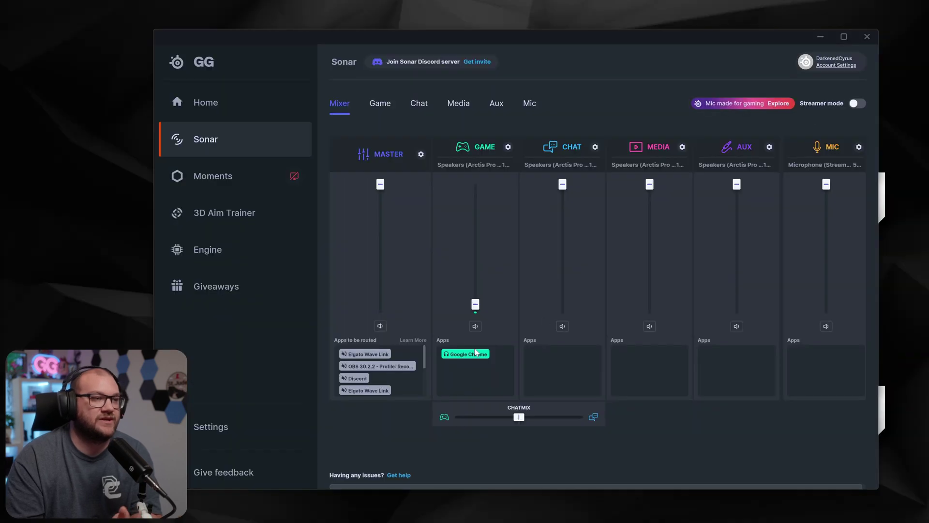
mouse_move(476, 305)
left_mouse_down()
mouse_move(478, 272)
mouse_move(476, 308)
left_mouse_up()
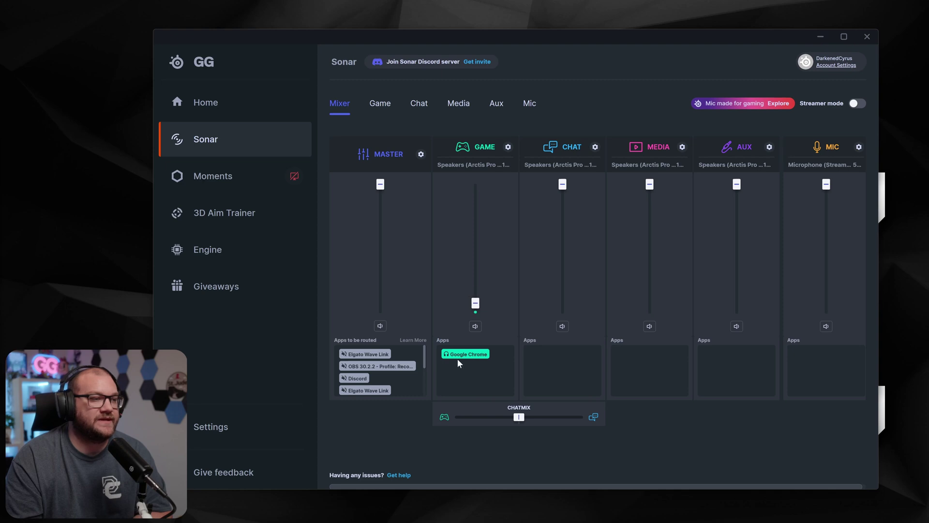
left_click(477, 308)
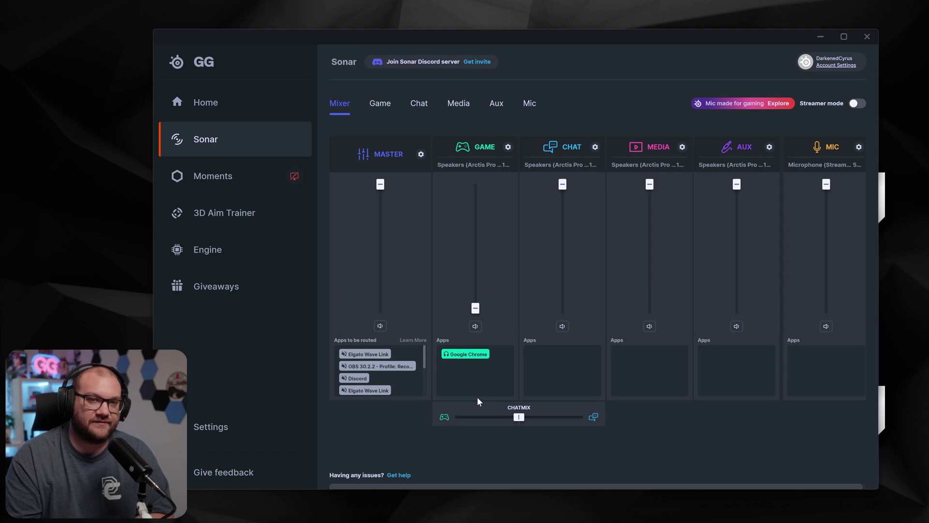
Step: Switch to Spotify with the StreamBeats - Lofi playlist playing and minimise its window to return to the Sonar mixer
mouse_move(448, 520)
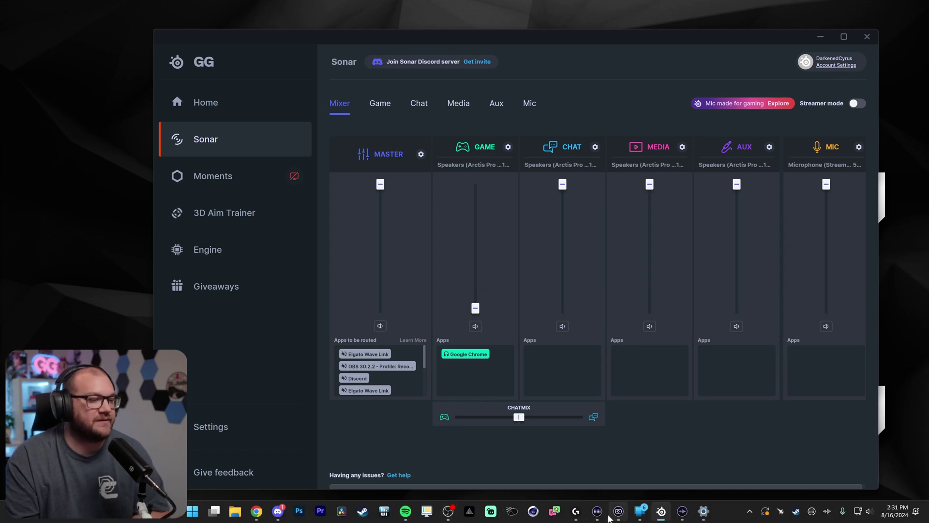
left_click(406, 511)
left_click_drag(527, 52, 498, 47)
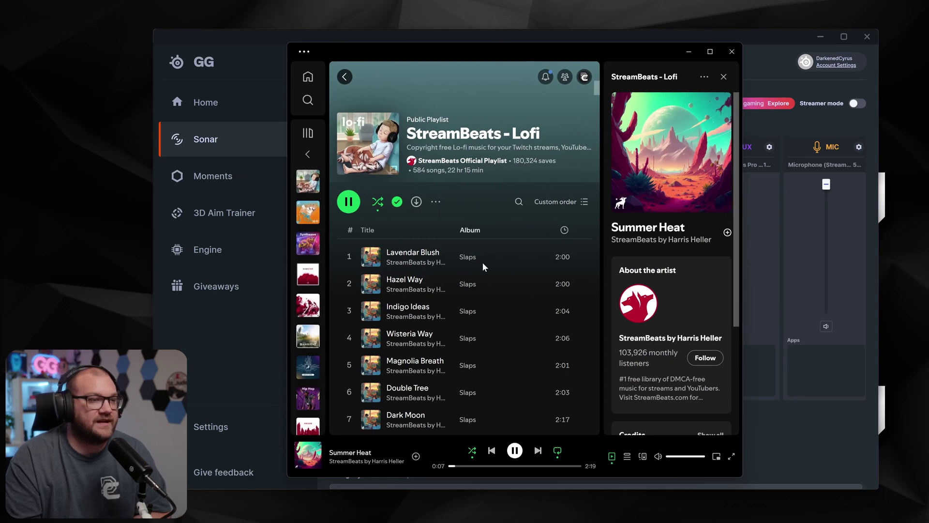
left_click_drag(601, 46, 566, 63)
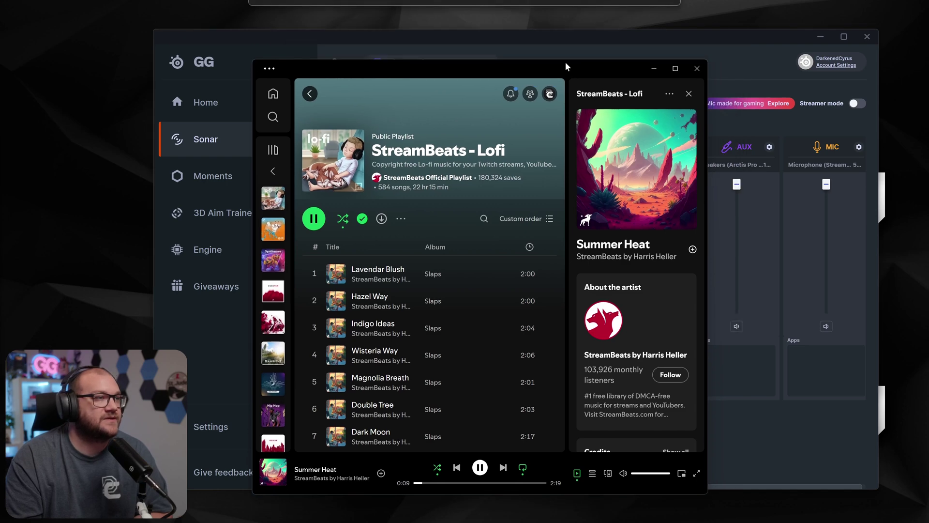
scroll(317, 325, "down", 2)
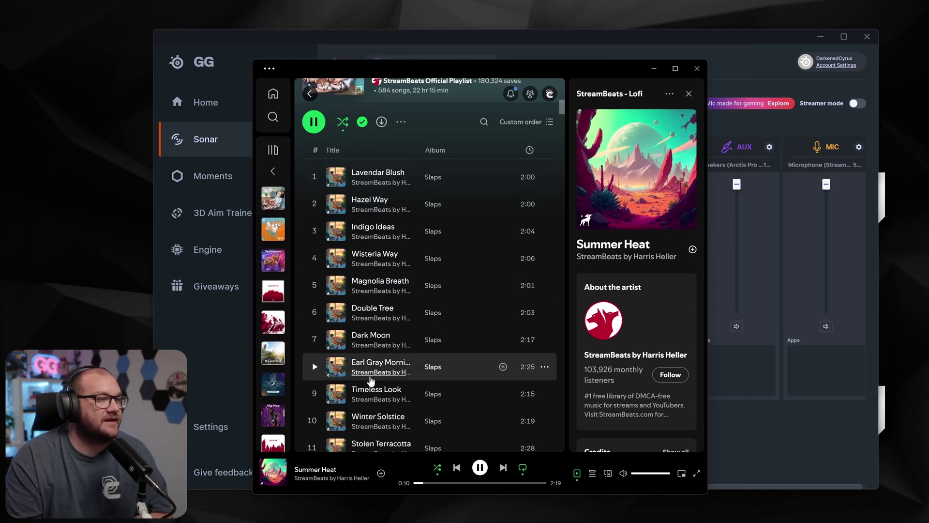
left_click(654, 68)
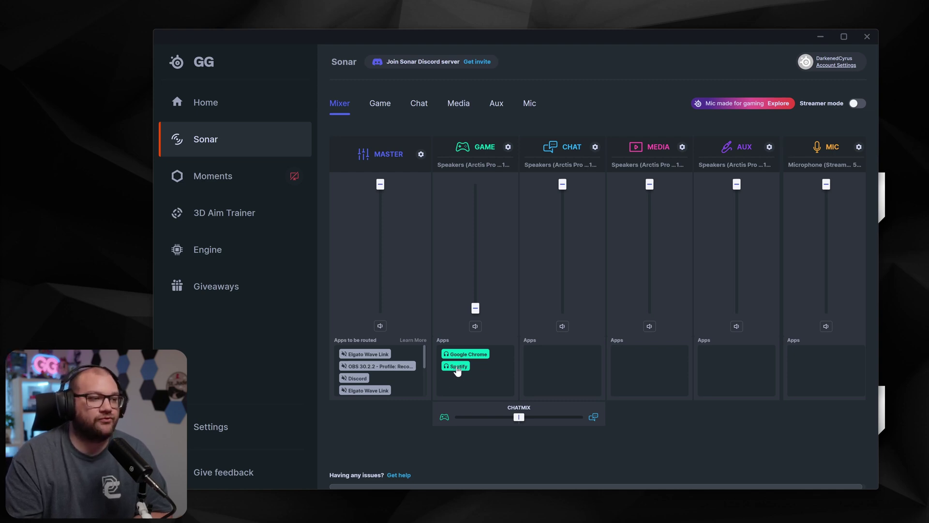
Step: Route Spotify from the Game channel to the Media channel and lower the Media volume to below 10%
left_click_drag(457, 370, 630, 364)
left_click_drag(648, 189, 647, 299)
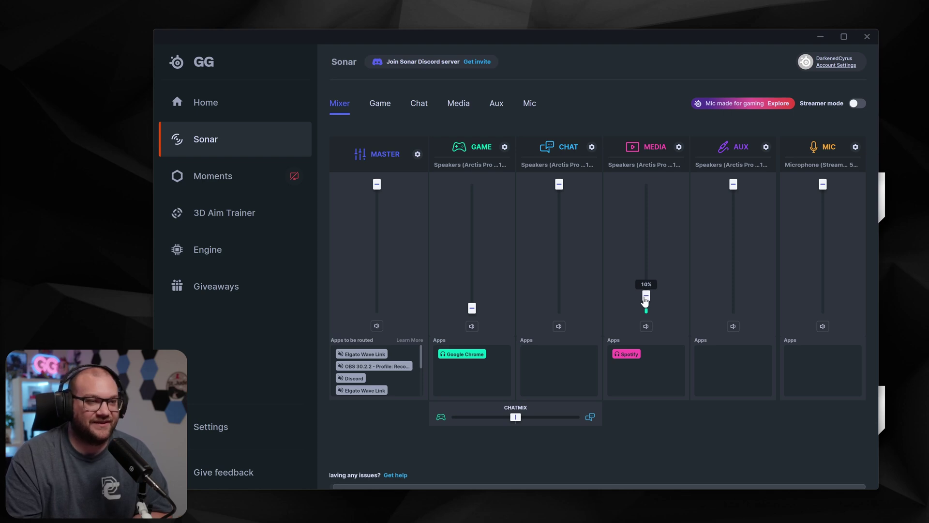
left_click_drag(645, 300, 645, 309)
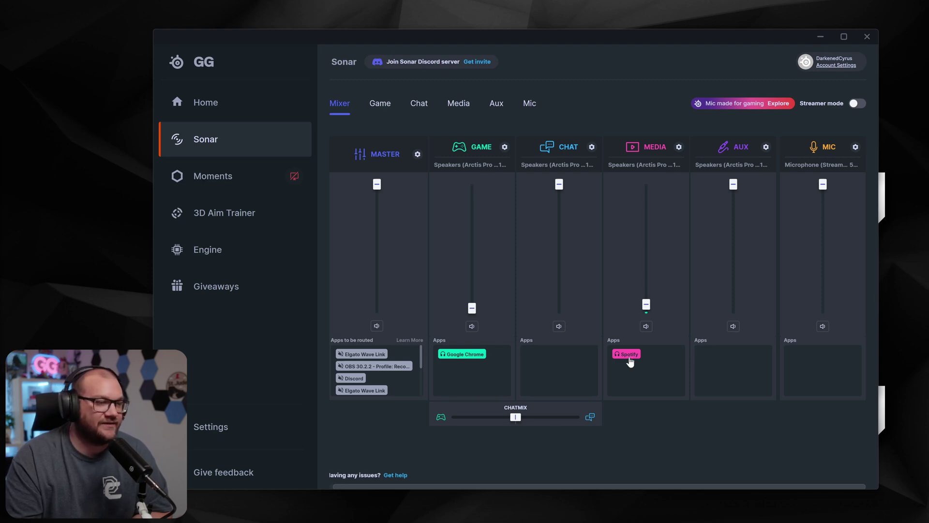
Step: Raise the Media volume to 14% and the Game volume slightly, and lower both again to near the minimum
mouse_move(377, 183)
left_mouse_down()
mouse_move(377, 271)
mouse_move(364, 241)
mouse_move(369, 185)
left_mouse_up()
left_click_drag(646, 304, 646, 293)
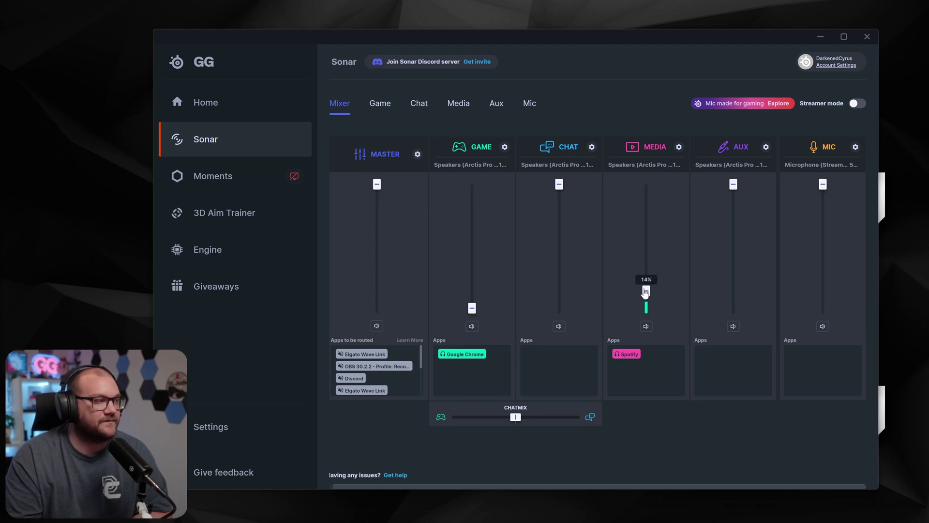
left_click_drag(474, 310, 473, 306)
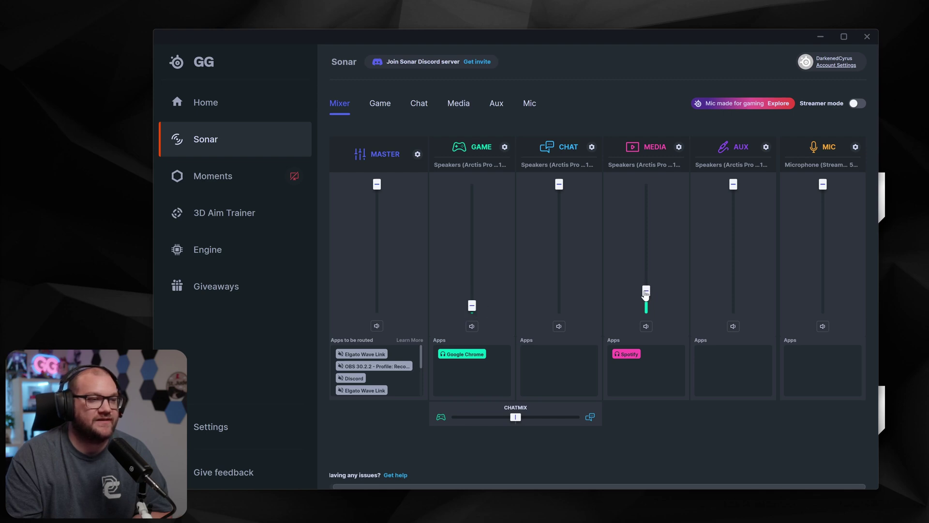
left_click_drag(377, 186, 356, 168)
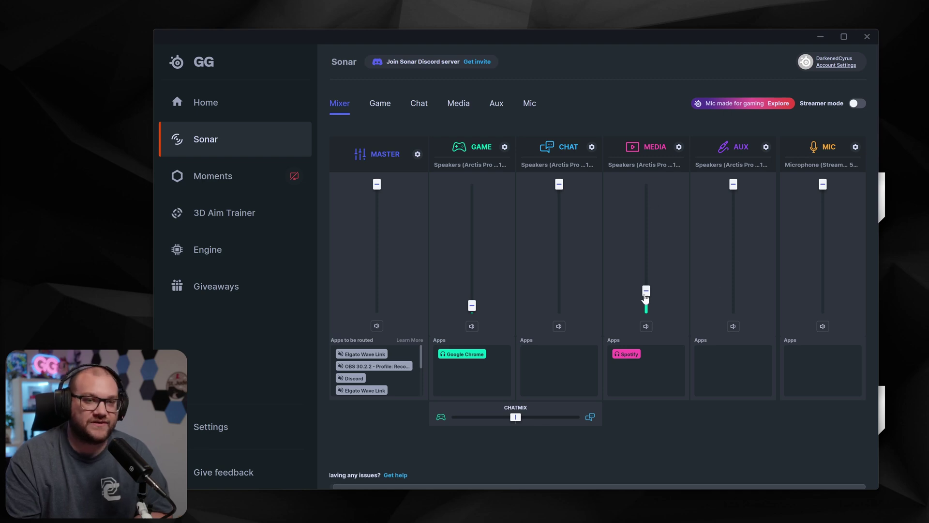
left_click_drag(647, 291, 648, 305)
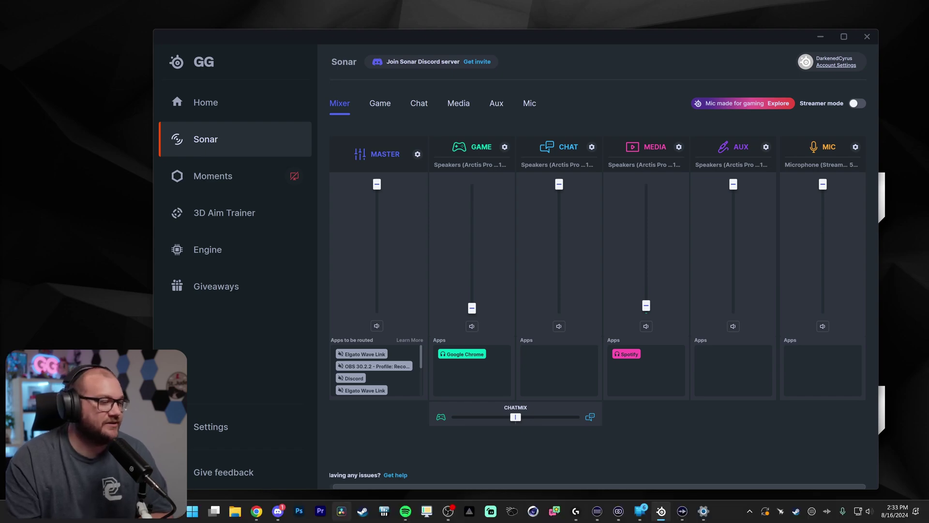
Step: Switch to Discord, move its window clear of the Sonar mixer channels and play the quack soundboard sound
left_click(278, 511)
left_click_drag(552, 47, 493, 56)
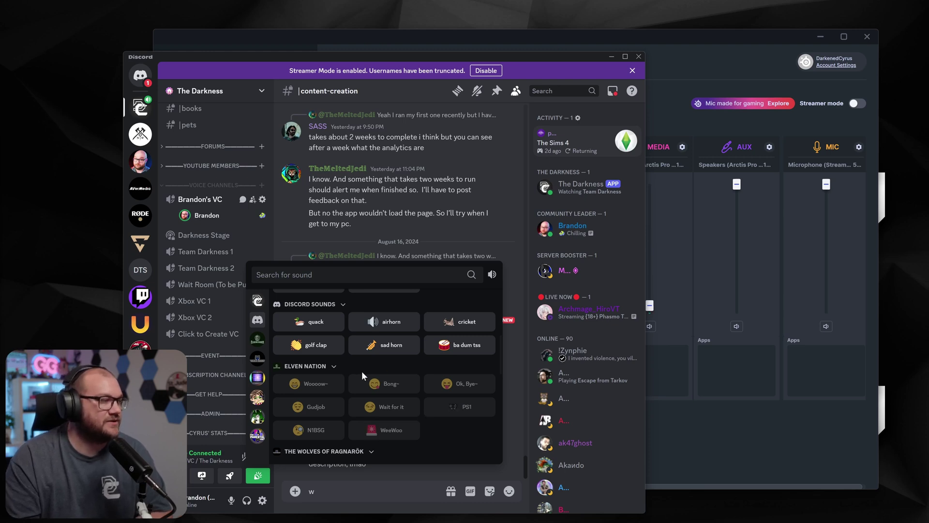
mouse_move(321, 320)
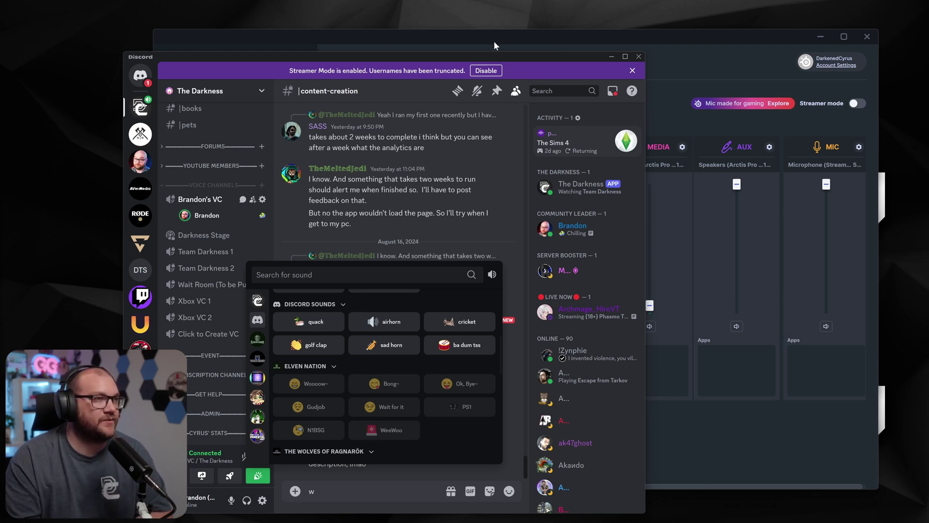
left_click_drag(490, 55, 331, 58)
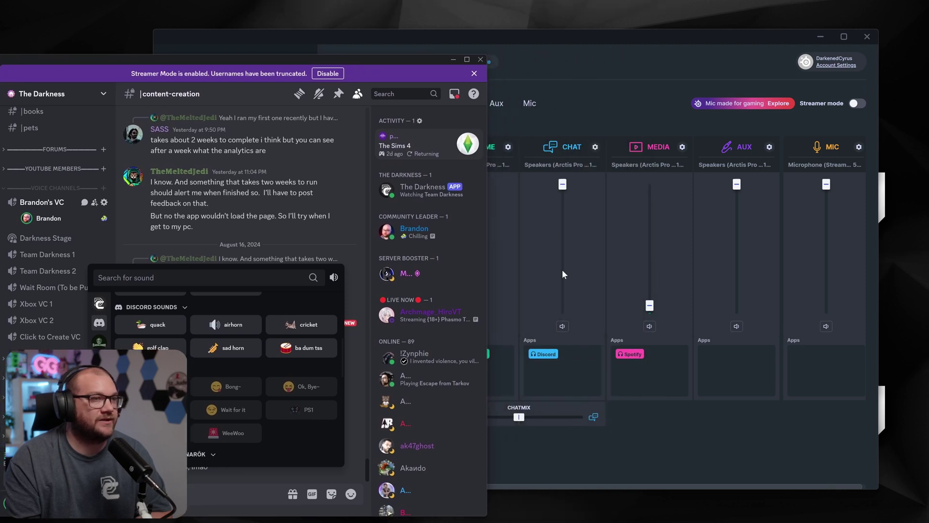
left_click(150, 325)
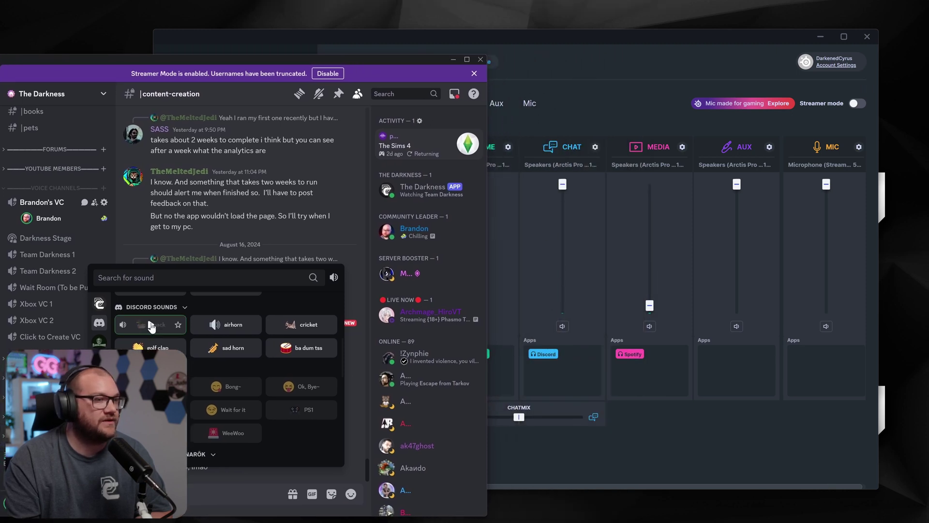
left_click_drag(385, 57, 253, 66)
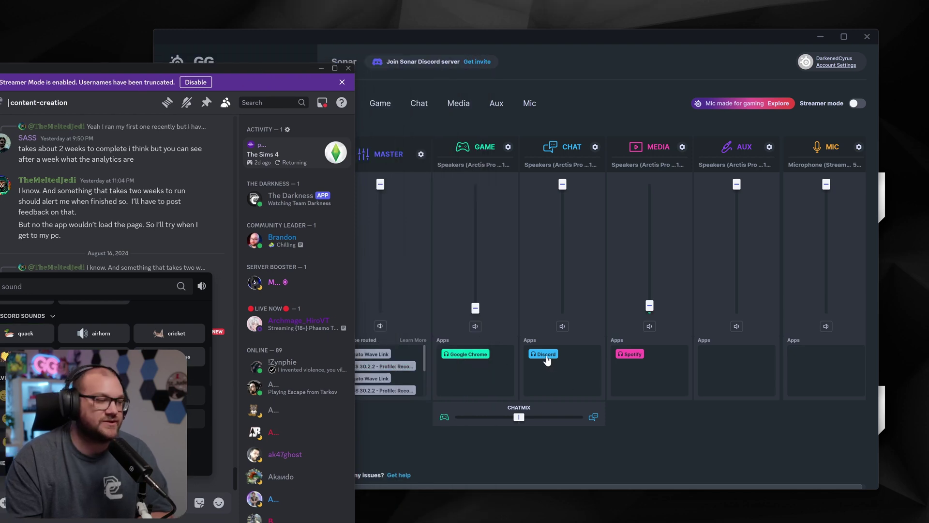
Step: Return to the Sonar mixer and look through the Master channel's list of apps to be routed
left_click(572, 191)
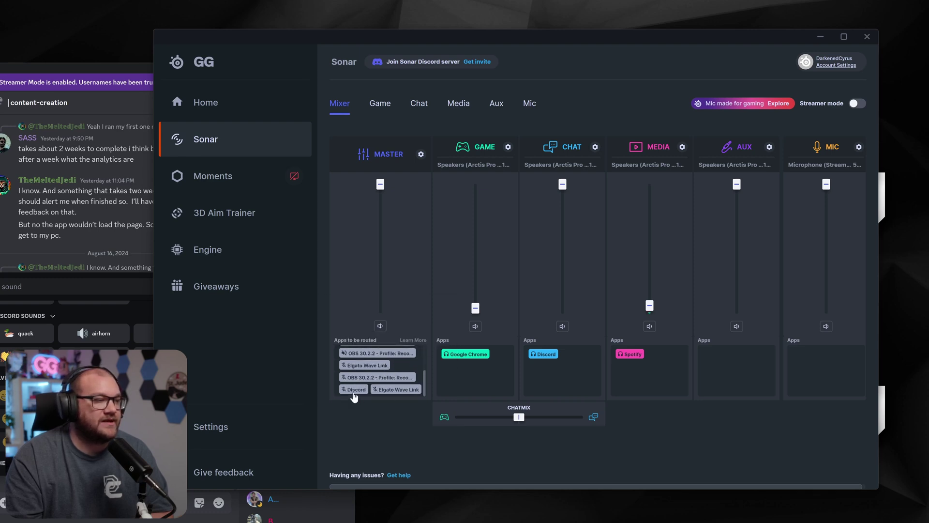
mouse_move(355, 397)
left_mouse_down()
mouse_move(755, 370)
mouse_move(356, 391)
left_mouse_up()
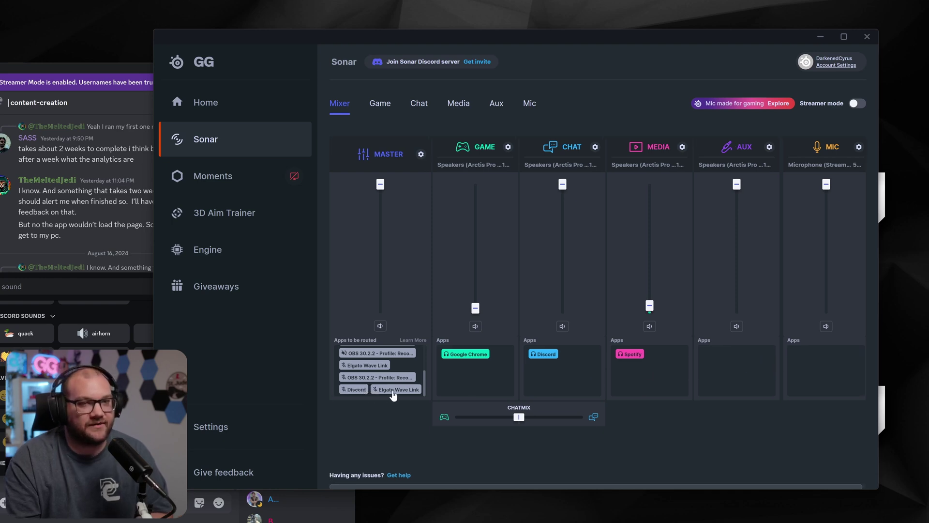
scroll(394, 393, "up", 2)
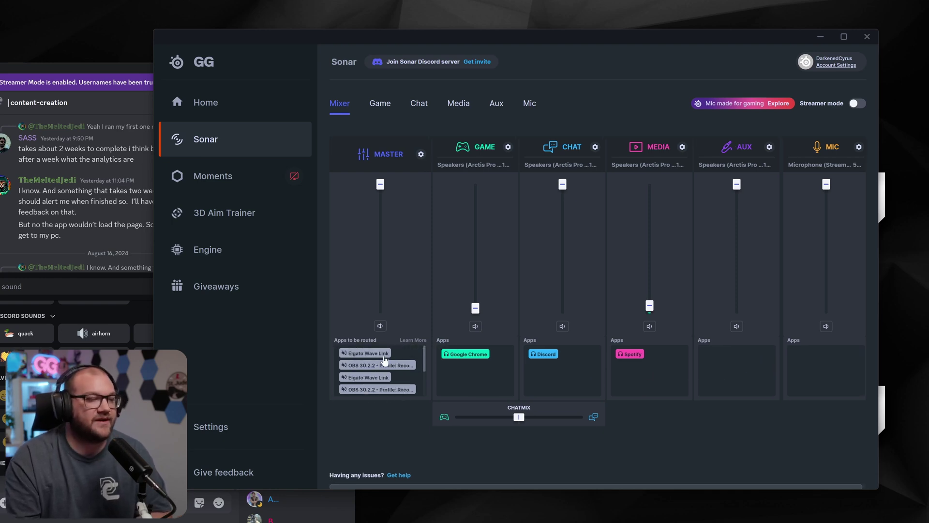
scroll(385, 361, "down", 2)
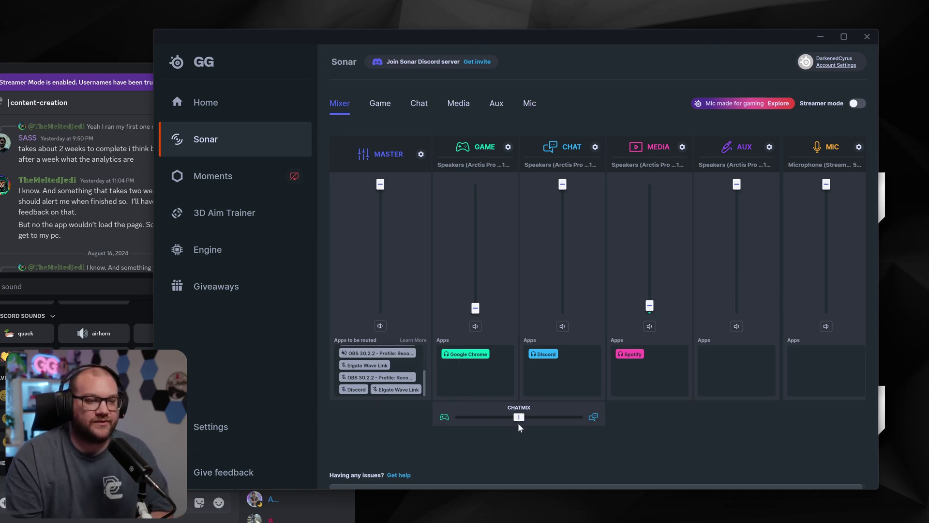
Step: Shift the ChatMix balance toward Chat and return it to the centre
mouse_move(519, 417)
left_mouse_down()
mouse_move(450, 419)
mouse_move(625, 423)
mouse_move(419, 421)
mouse_move(621, 420)
mouse_move(537, 417)
left_mouse_up()
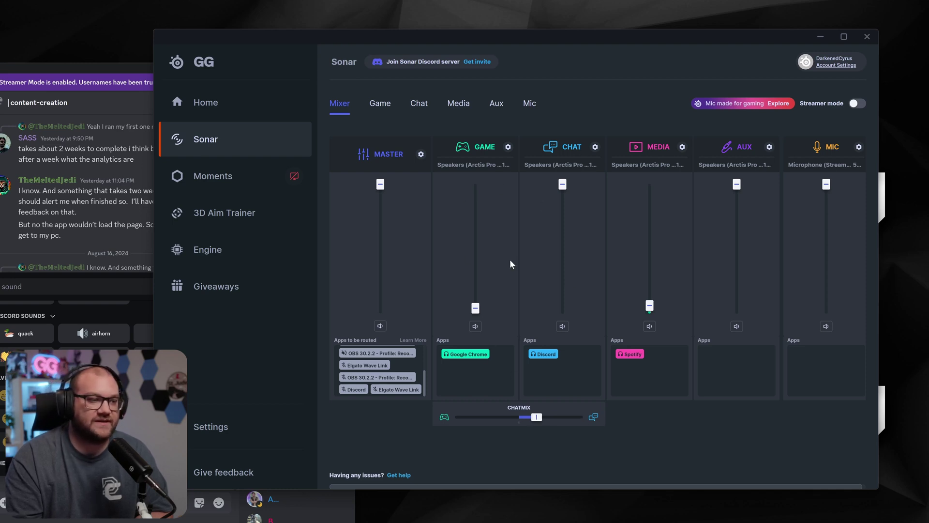
mouse_move(531, 427)
left_mouse_down()
mouse_move(578, 419)
mouse_move(519, 420)
left_mouse_up()
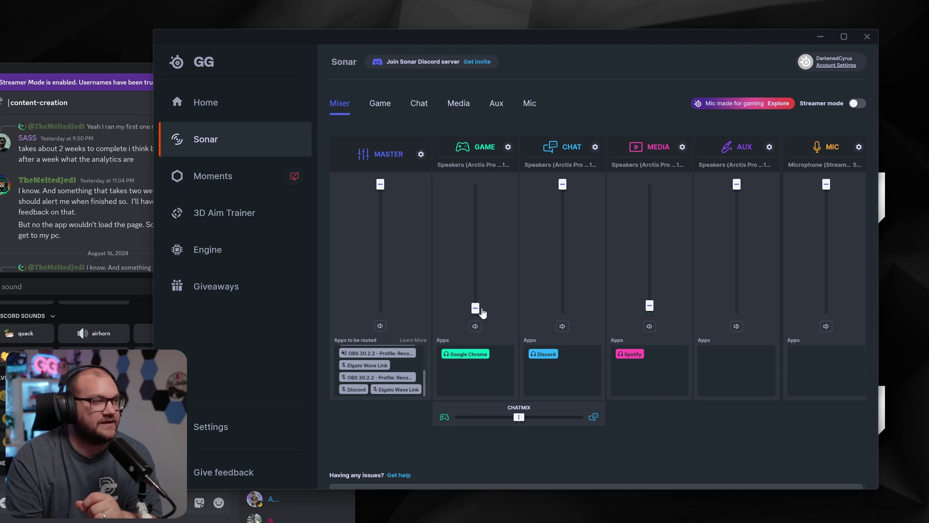
Step: Open the Game channel's settings and look over its Equalizer, Spatial Audio, Volume Boost and Smart Volume sections
left_click(381, 104)
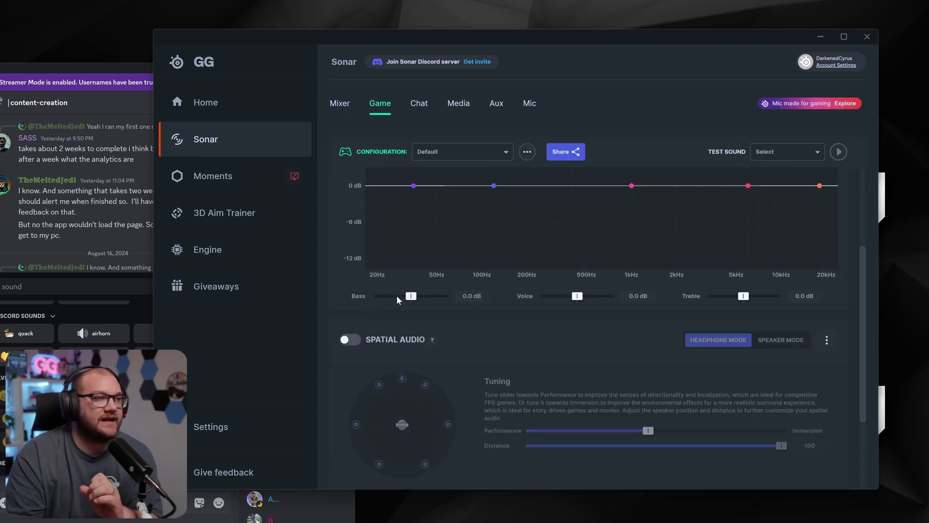
scroll(435, 298, "down", 3)
scroll(436, 299, "up", 3)
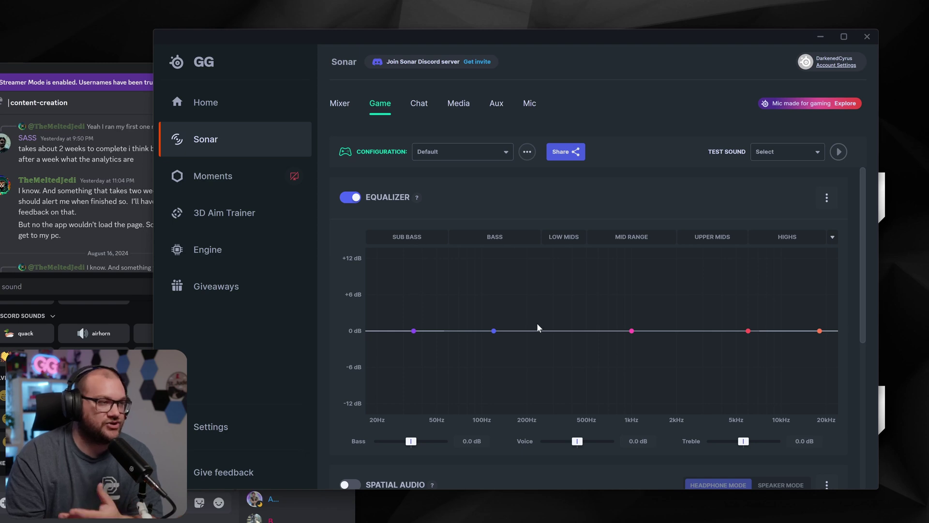
scroll(537, 325, "down", 5)
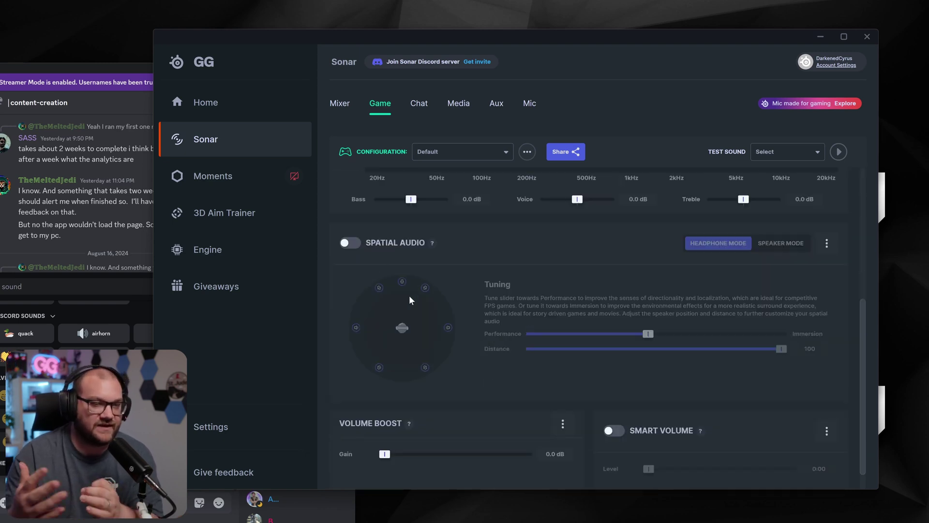
scroll(460, 339, "down", 1)
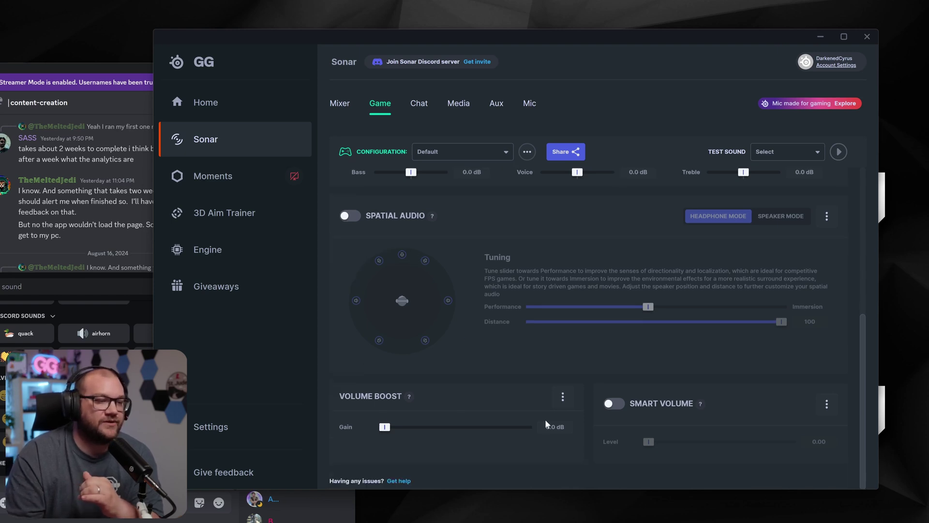
scroll(448, 299, "up", 2)
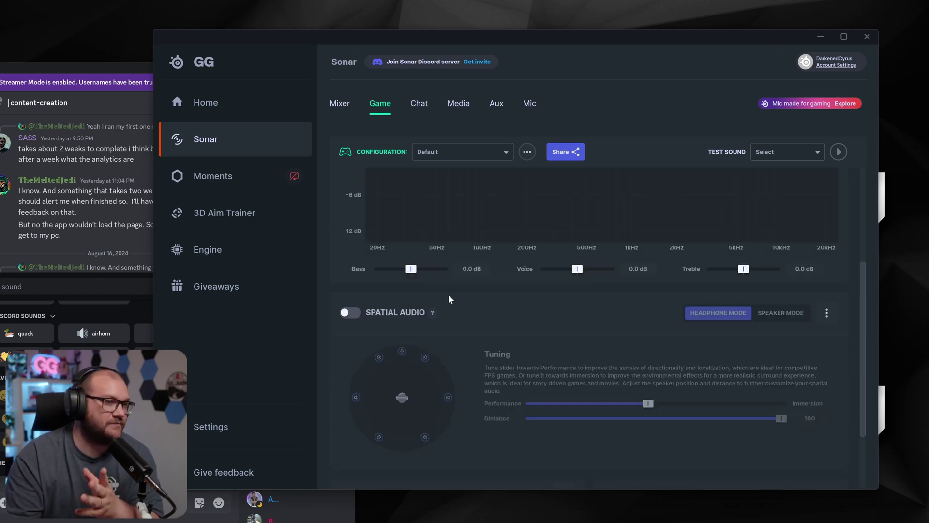
scroll(448, 299, "up", 3)
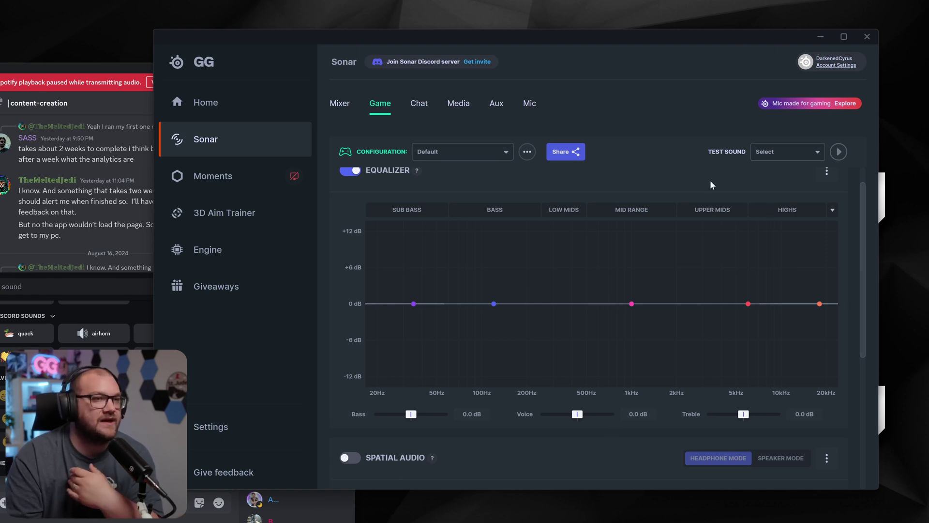
Step: Apply the The Division 2 preset as the Game channel's configuration
left_click(449, 152)
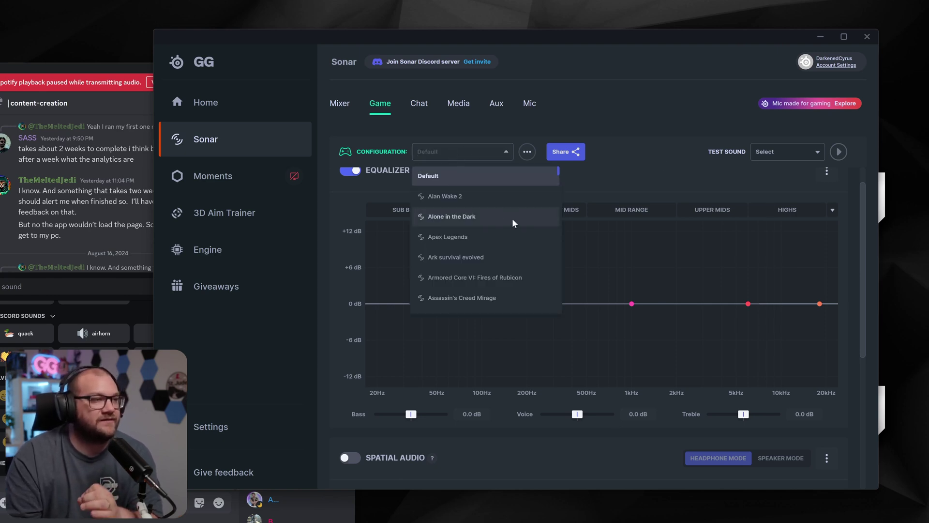
scroll(498, 261, "down", 1)
scroll(498, 261, "down", 5)
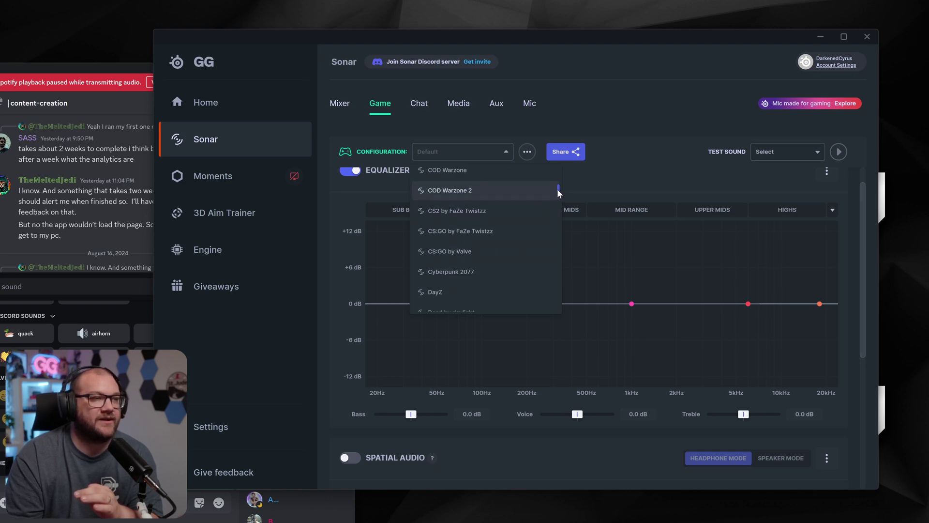
scroll(489, 259, "down", 3)
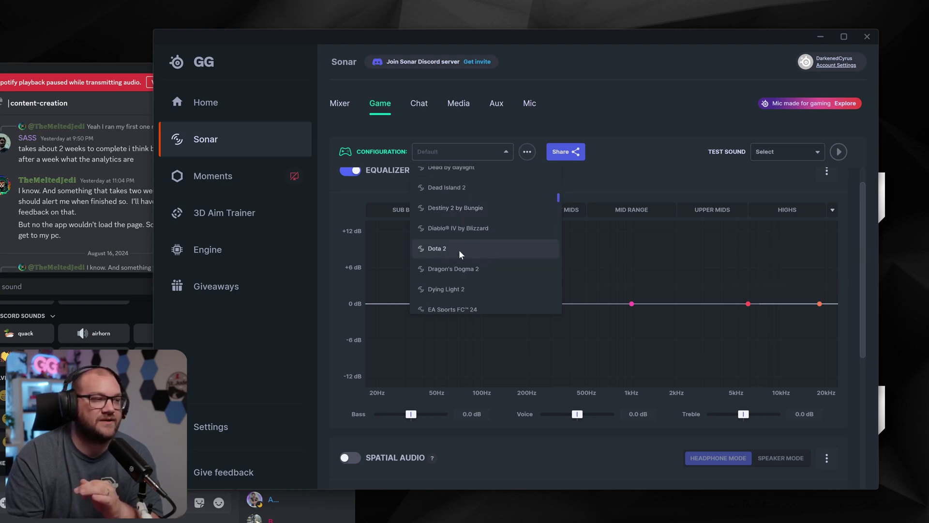
scroll(505, 260, "down", 6)
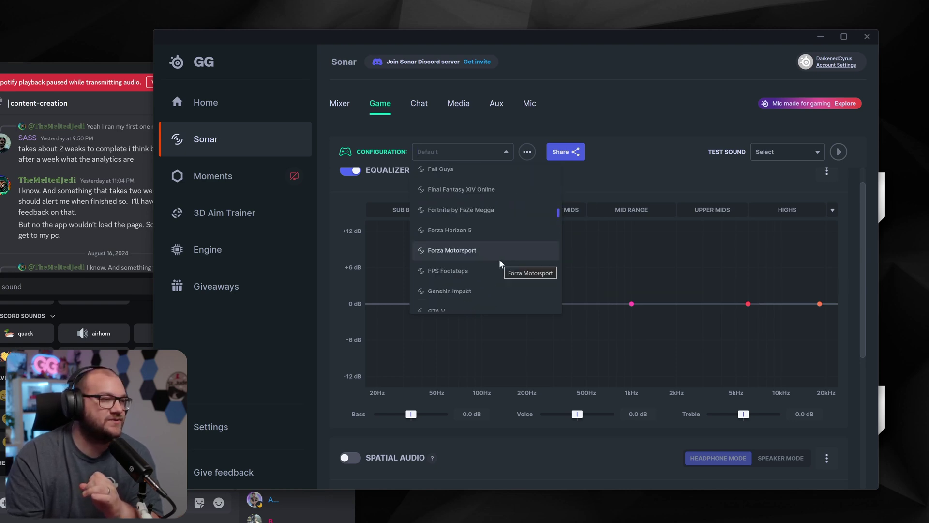
scroll(477, 258, "down", 10)
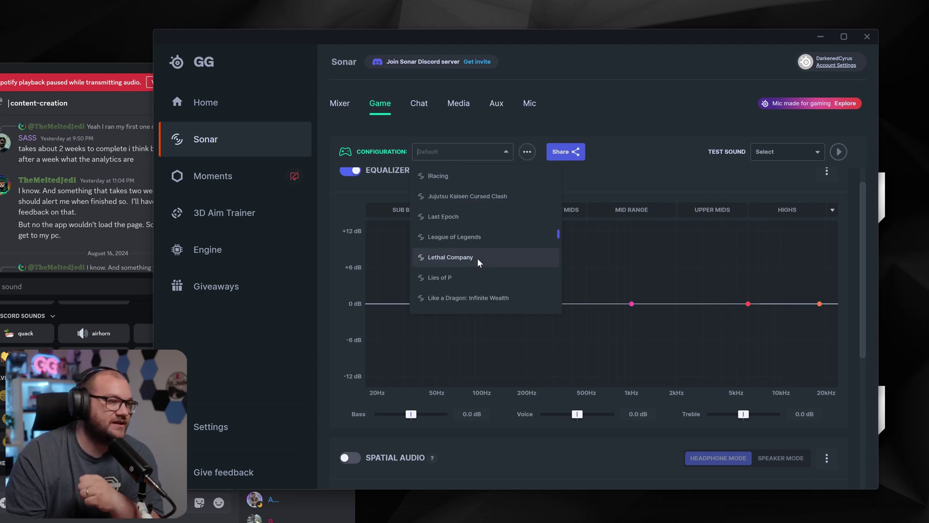
scroll(487, 255, "down", 6)
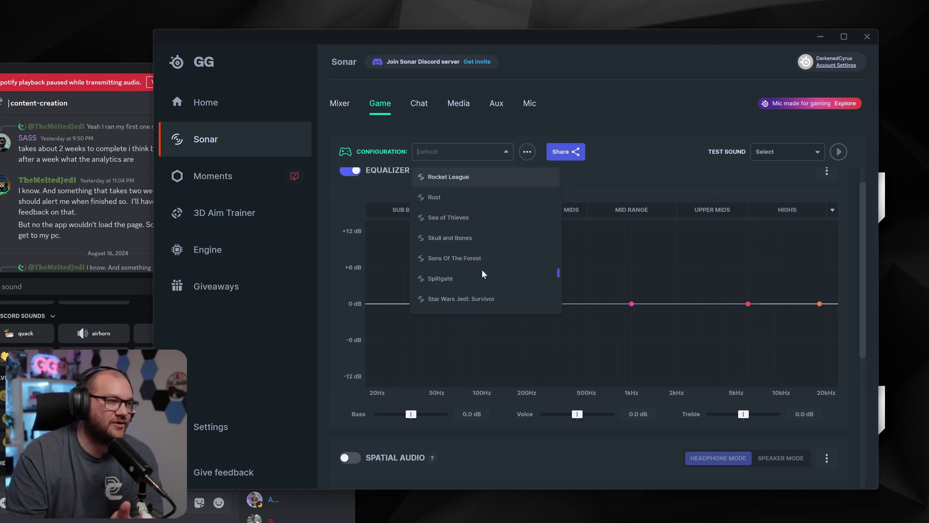
left_click(466, 266)
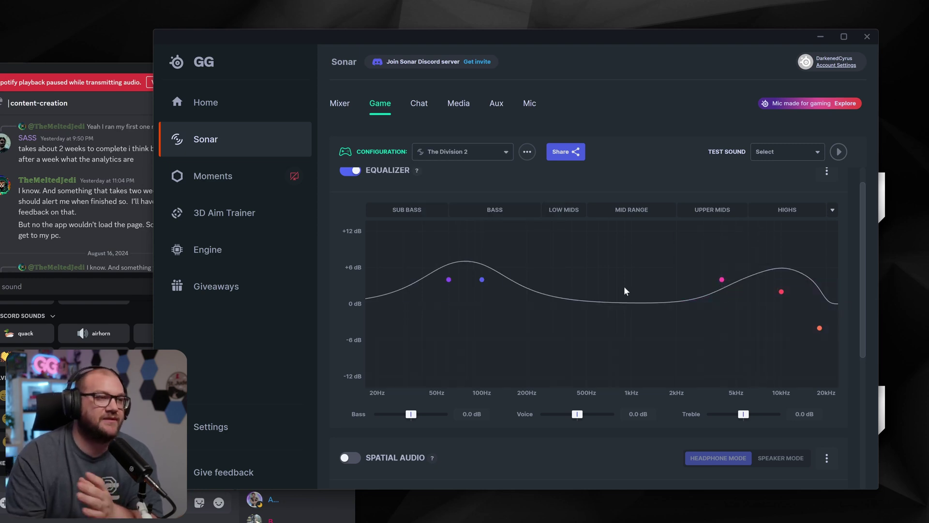
Step: Check the configuration's management options and switch the Game channel to the Ark survival evolved preset
left_click(527, 151)
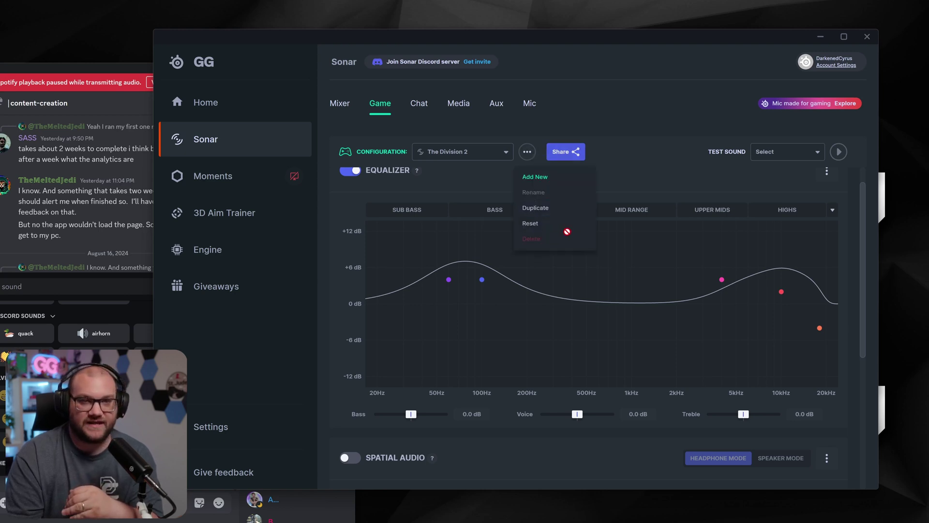
left_click(636, 169)
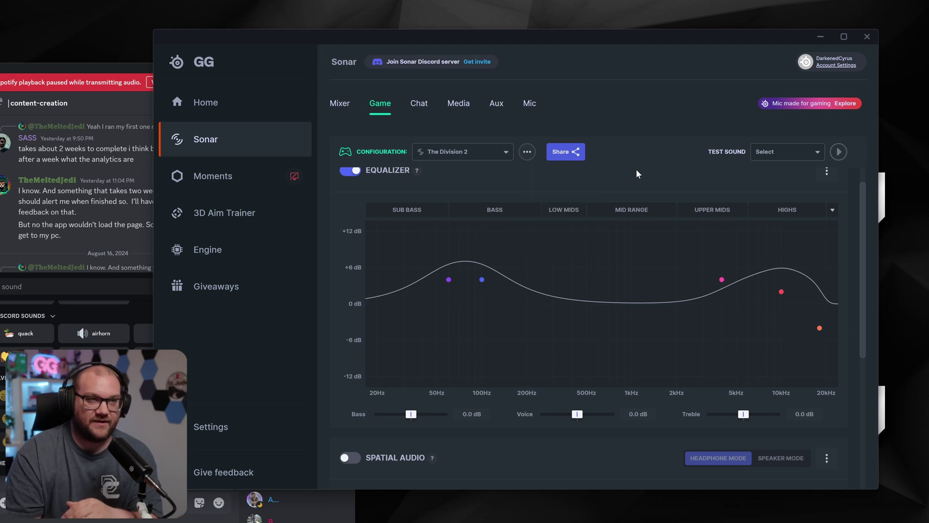
left_click(476, 154)
left_click(456, 257)
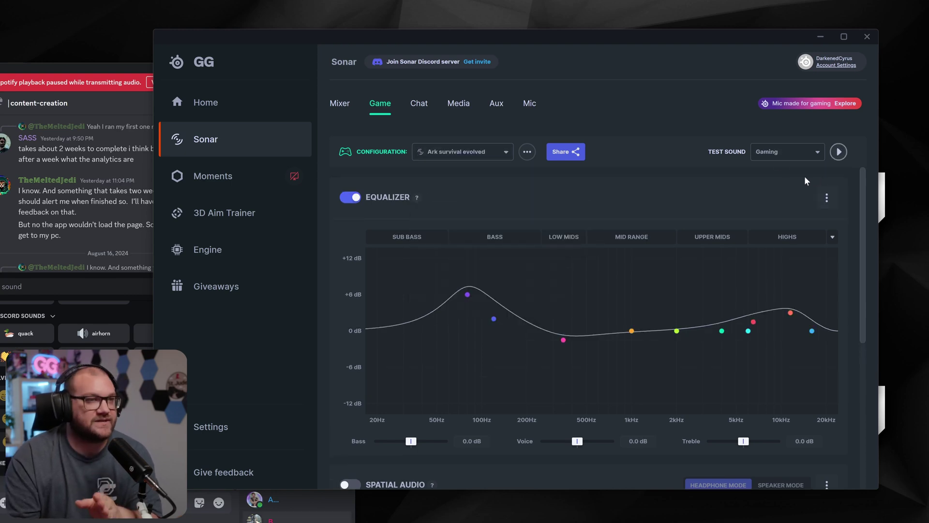
Step: Select Gaming as the Game channel's test sound and play it
left_click(754, 155)
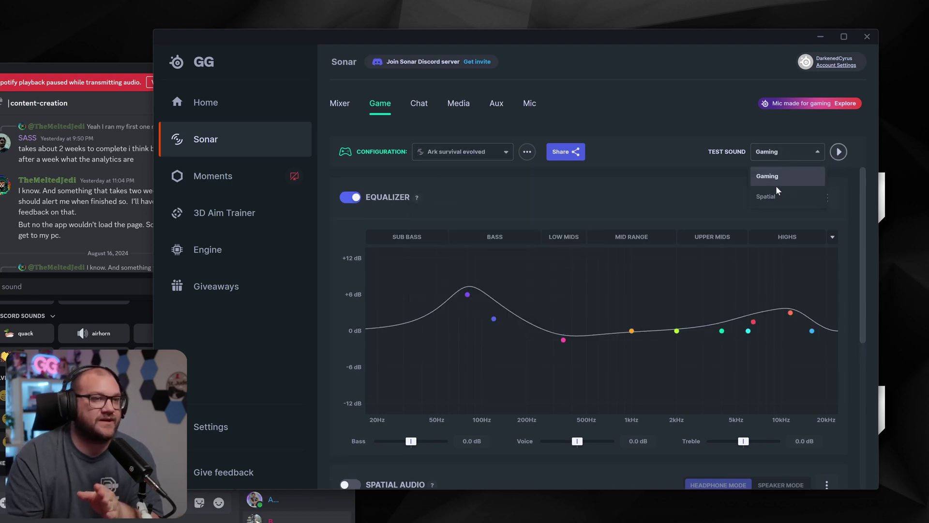
left_click(776, 185)
left_click(841, 153)
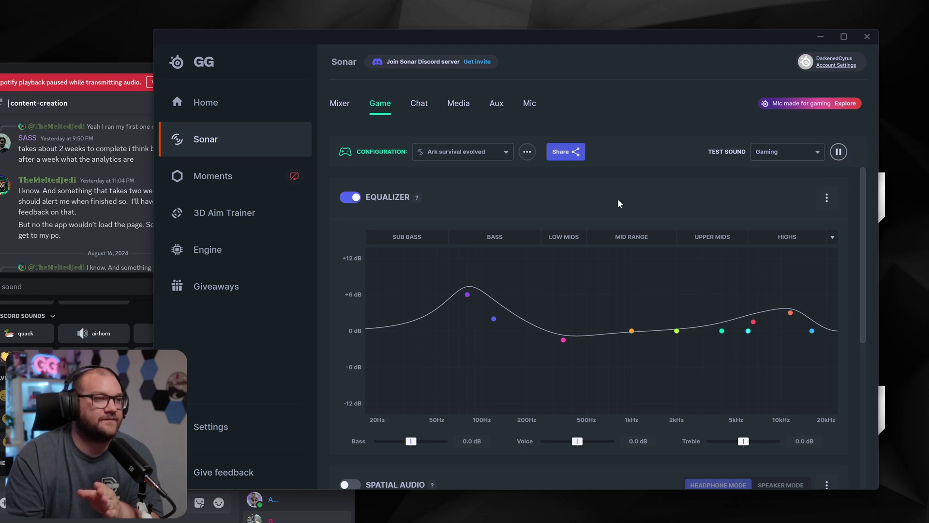
Step: Audition the Armored Core VI: Fires of Rubicon preset and the DayZ preset on the Game channel while the test sound plays
left_click(485, 153)
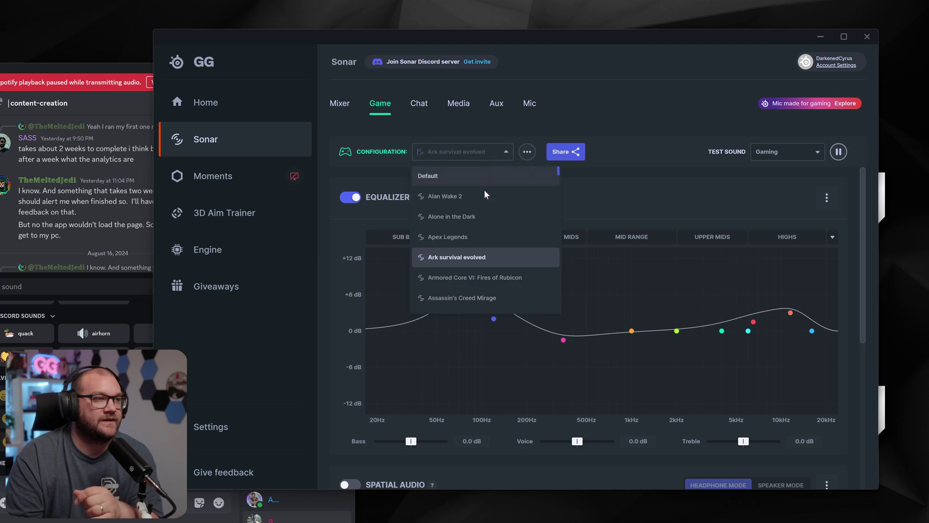
left_click(480, 276)
left_click(473, 152)
scroll(474, 259, "down", 5)
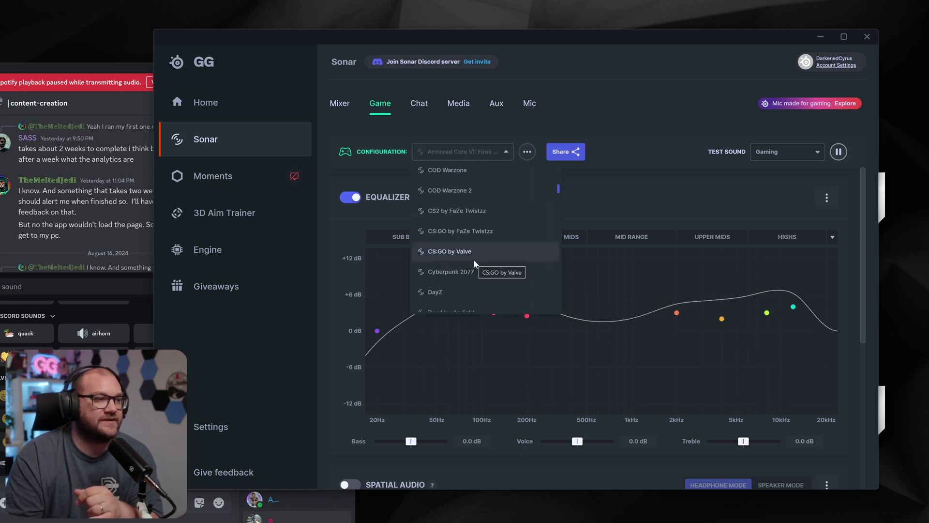
left_click(466, 286)
Step: Audition the Final Fantasy XIV Online and Last Epoch presets on the Game channel
left_click(475, 158)
scroll(467, 281, "down", 5)
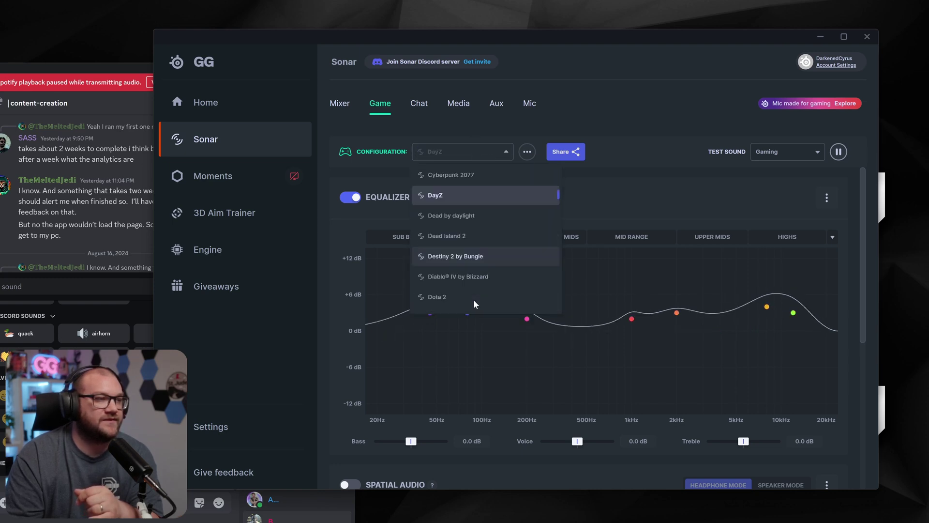
left_click(475, 288)
left_click(480, 152)
scroll(487, 271, "down", 6)
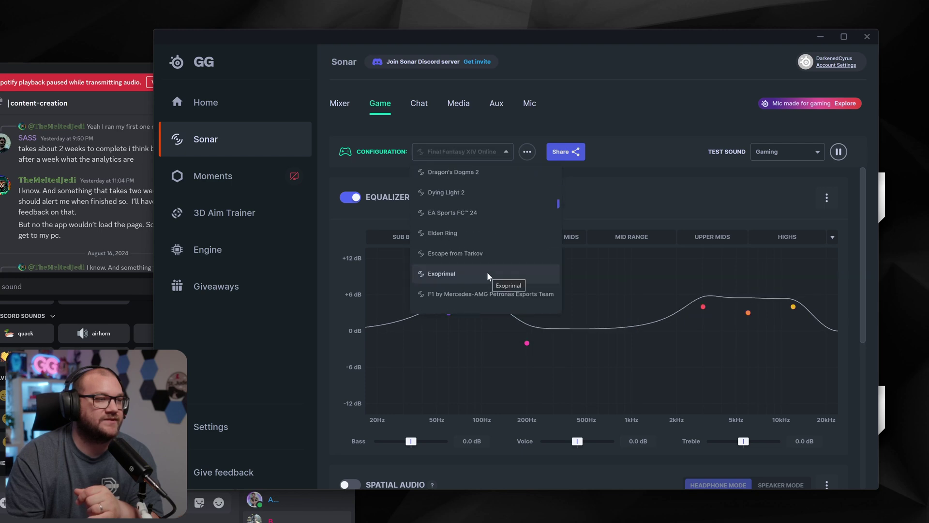
left_click(487, 270)
Step: Audition the Hi-Fi RUSH and Music: Clear Vocals presets on the Game channel
left_click(475, 151)
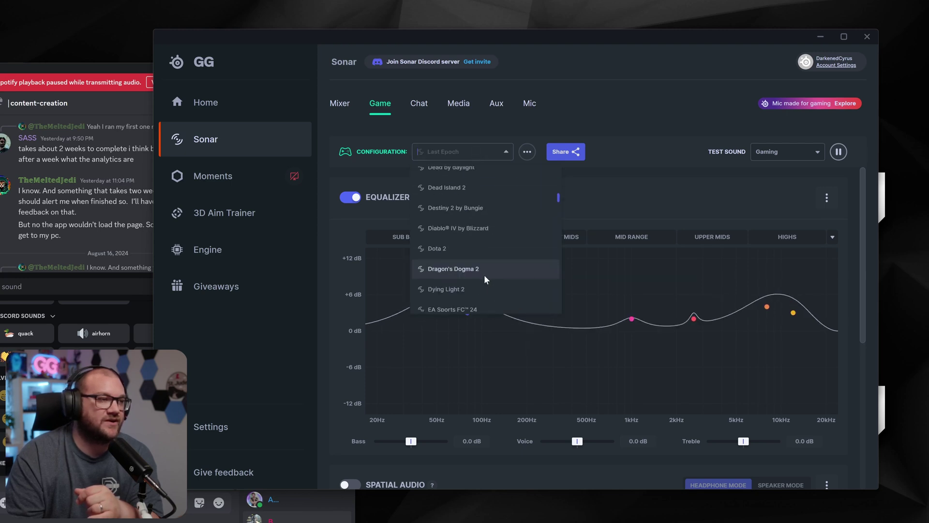
scroll(484, 275, "down", 5)
left_click(483, 275)
left_click(481, 148)
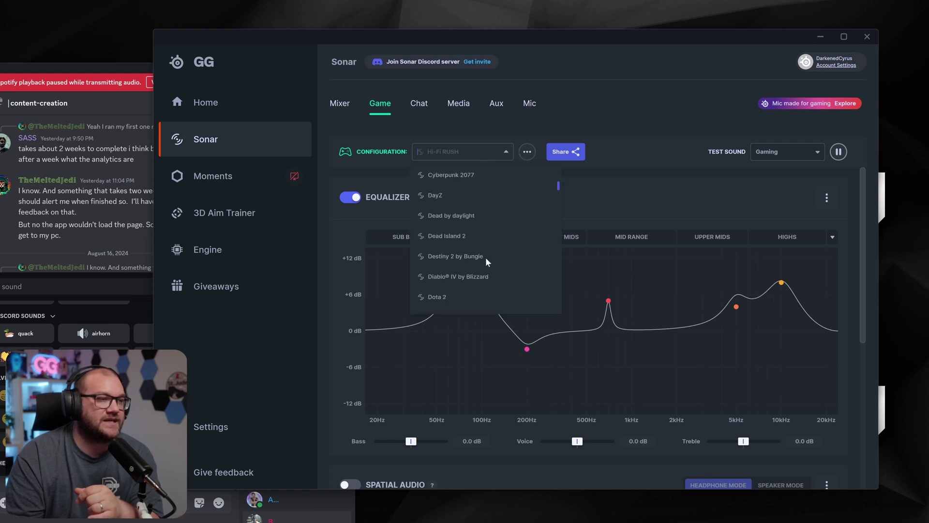
scroll(487, 259, "down", 5)
left_click(490, 260)
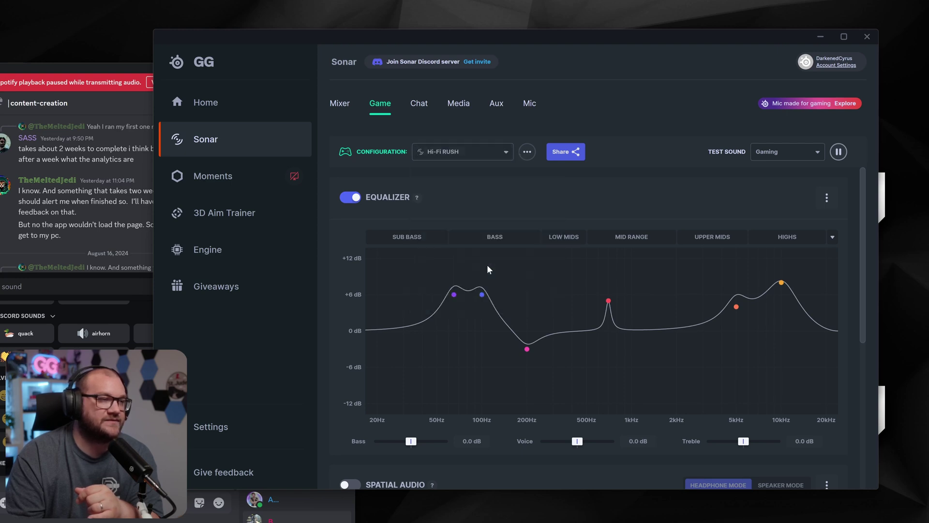
Step: Audition the Hogwarts Legacy preset on the Game channel
left_click(486, 148)
scroll(497, 264, "down", 3)
scroll(498, 276, "down", 3)
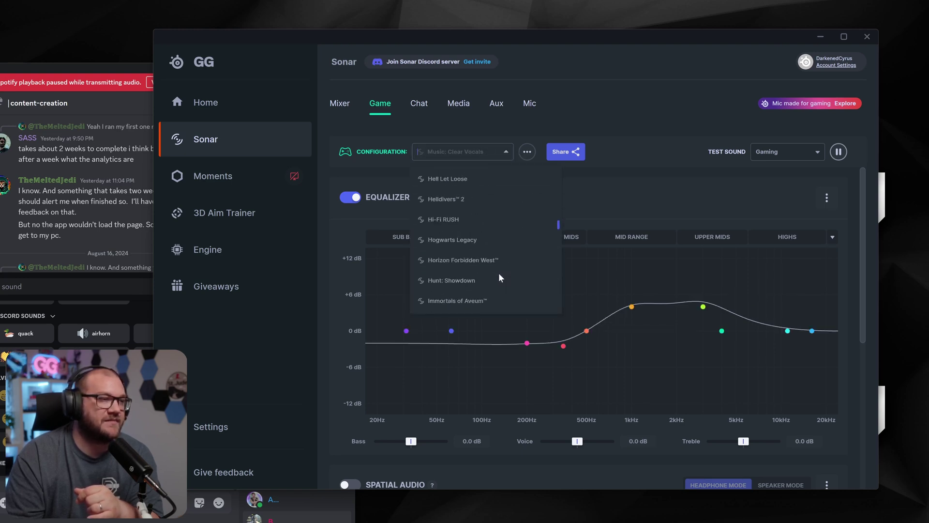
left_click(492, 241)
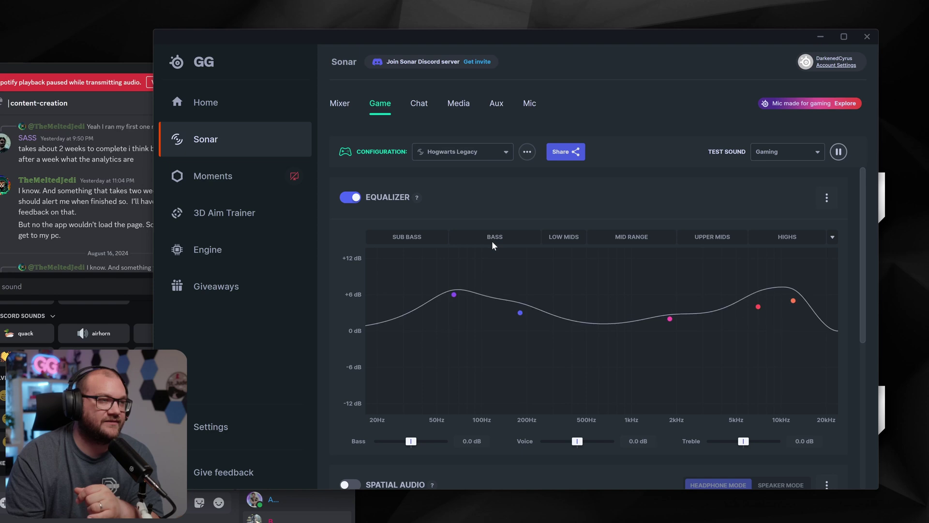
Step: Apply the Alan Wake 2 preset to the Game channel, then pause and replay the Gaming test sound
left_click(493, 152)
left_click(476, 191)
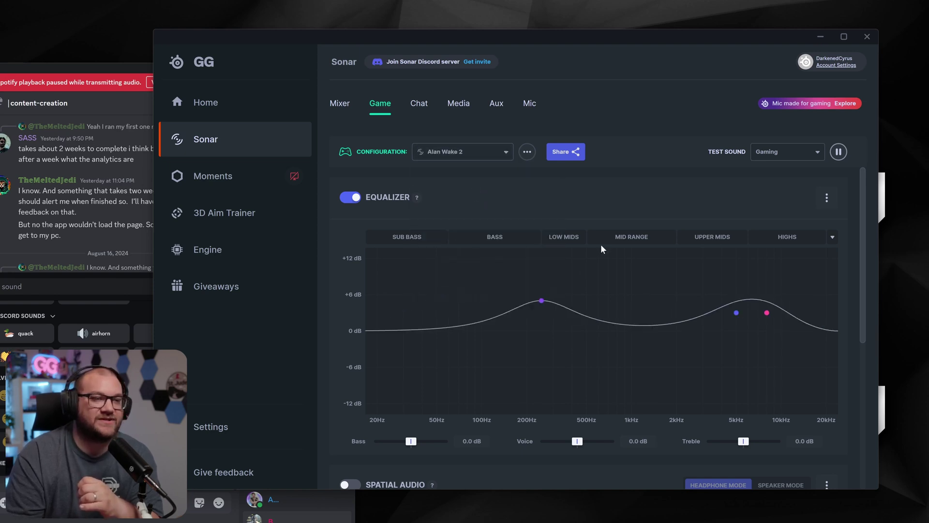
left_click(839, 154)
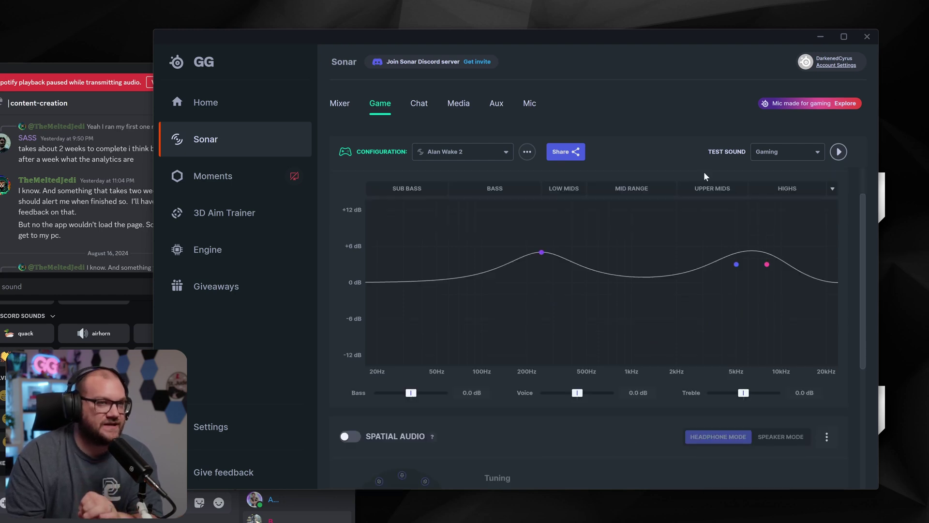
left_click(839, 152)
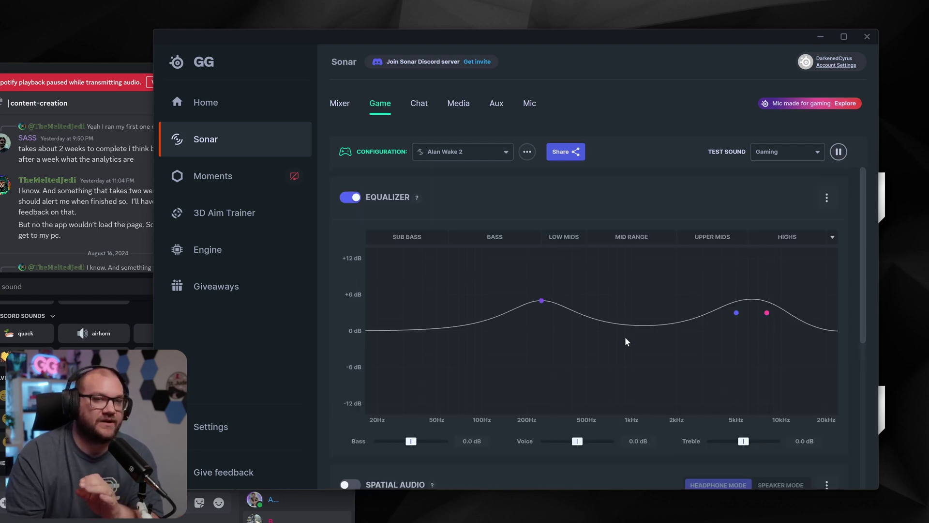
Step: Turn on the Game channel's Spatial Audio, try full Performance, set the tuning to full Immersion and check the Distance control
scroll(625, 336, "down", 5)
left_click(350, 216)
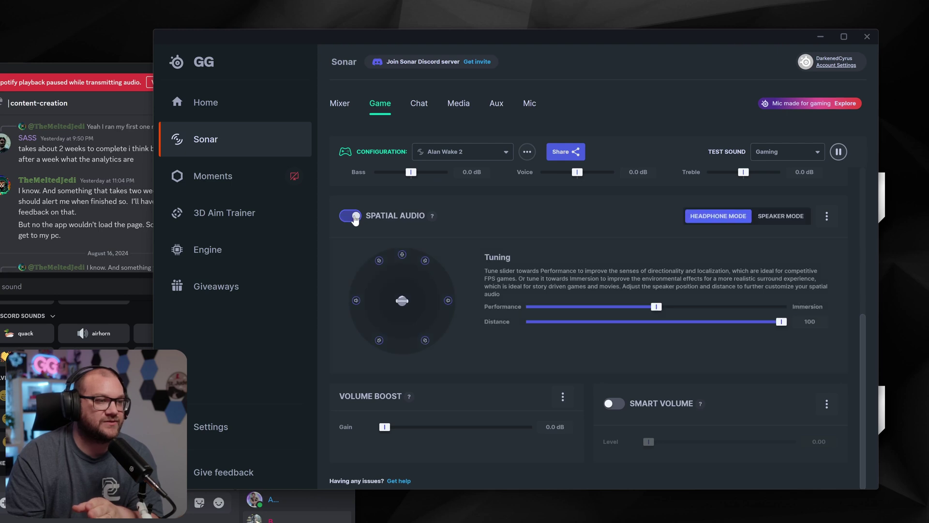
left_click_drag(649, 309, 531, 309)
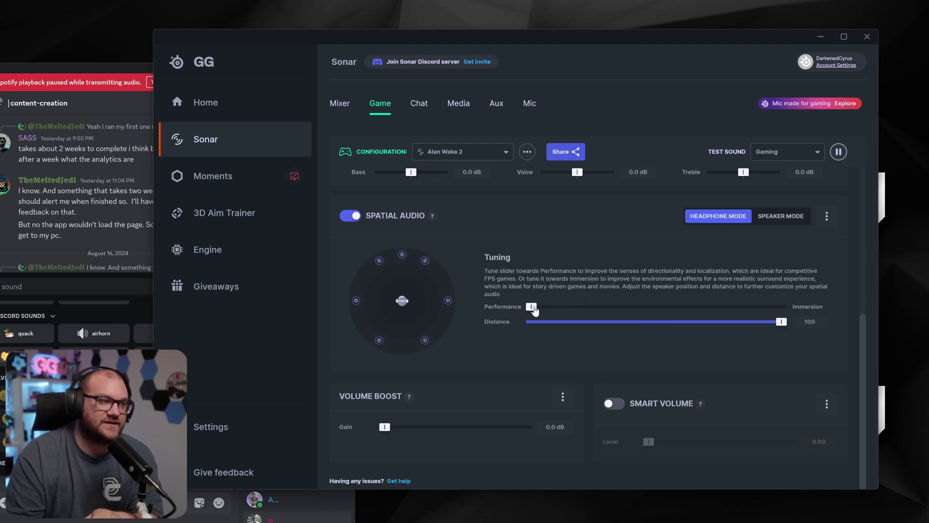
left_click_drag(532, 311, 826, 306)
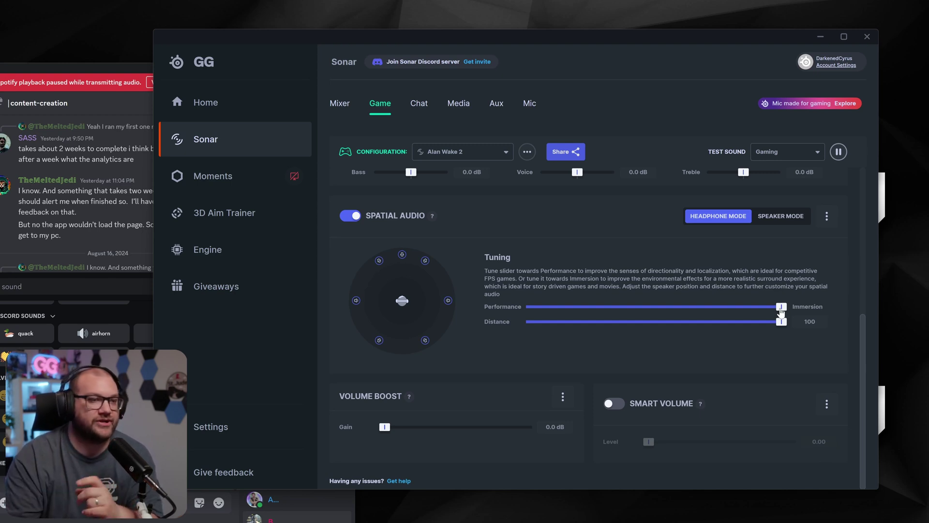
mouse_move(779, 329)
left_mouse_down()
mouse_move(550, 326)
mouse_move(784, 324)
left_mouse_up()
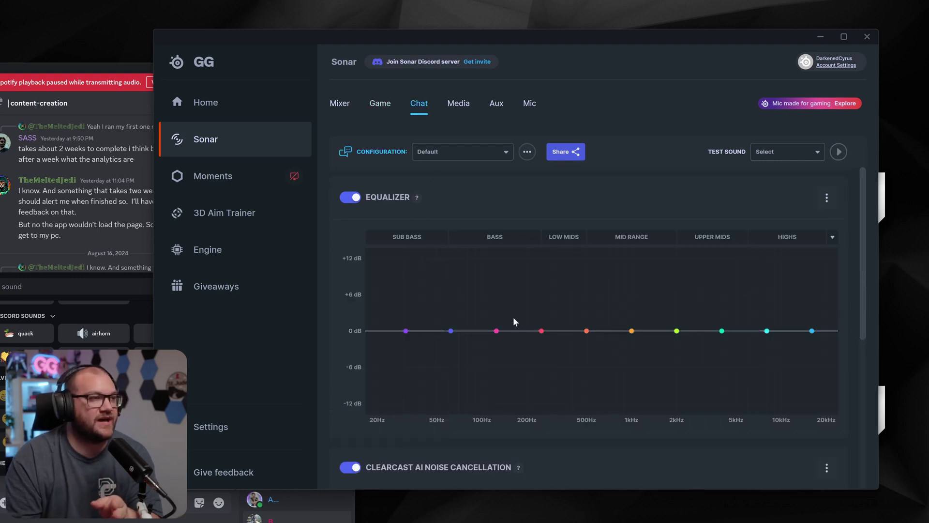
Step: Look over the Chat channel's Equalizer, ClearCast AI Noise Cancellation, Noise Reduction, Noise Gate and Compressor sections
scroll(655, 378, "down", 4)
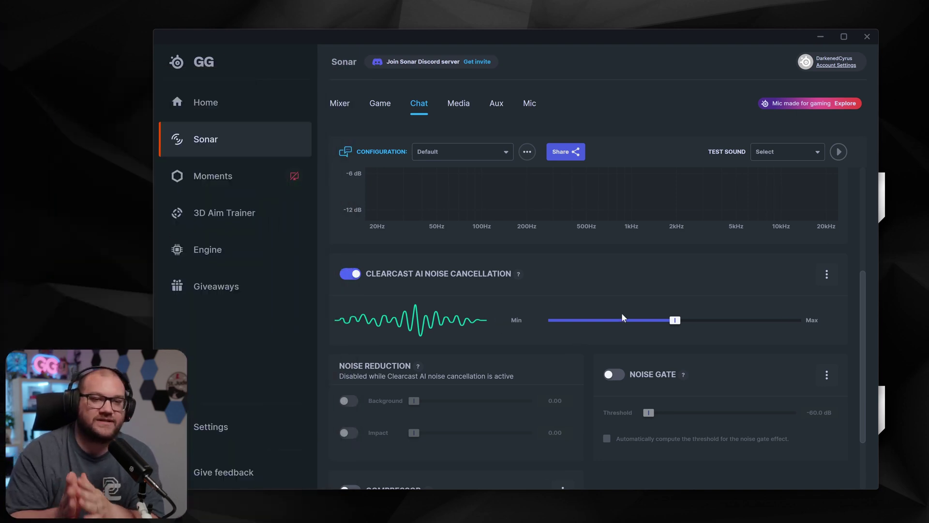
scroll(622, 314, "down", 3)
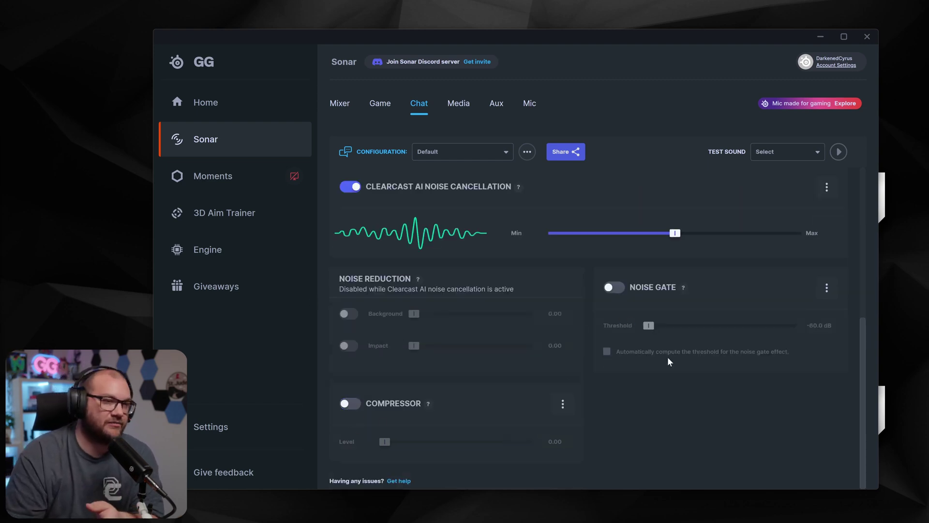
scroll(615, 377, "up", 10)
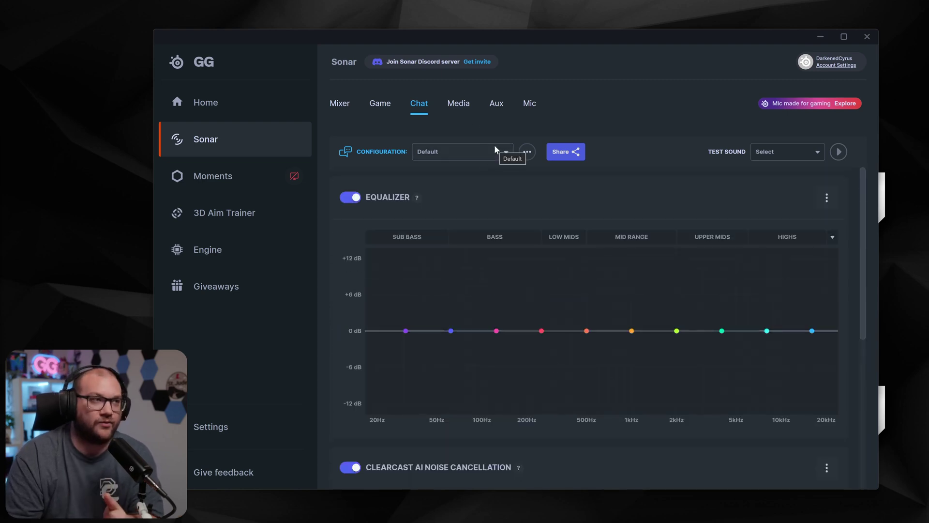
Step: Review the Media channel's Equalizer, Spatial Audio and volume sections, and view the Aux channel's settings
left_click(461, 102)
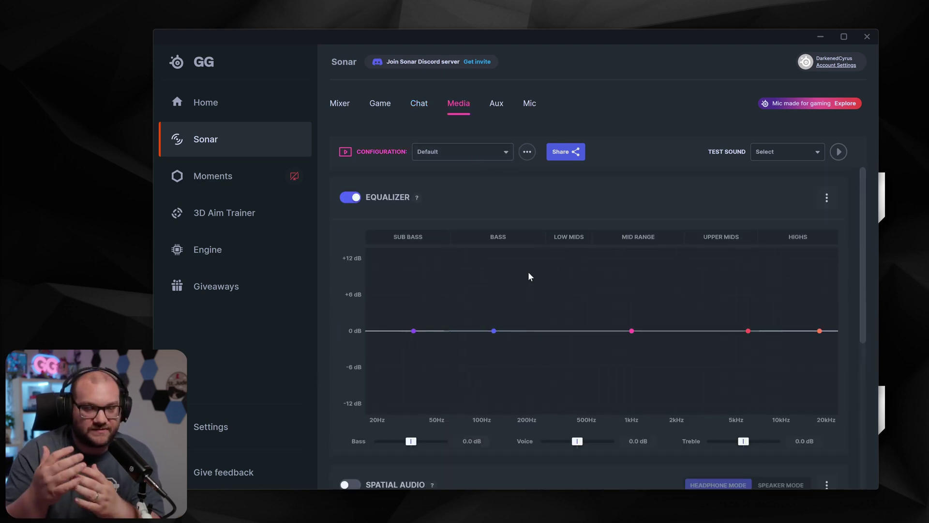
scroll(562, 331, "down", 5)
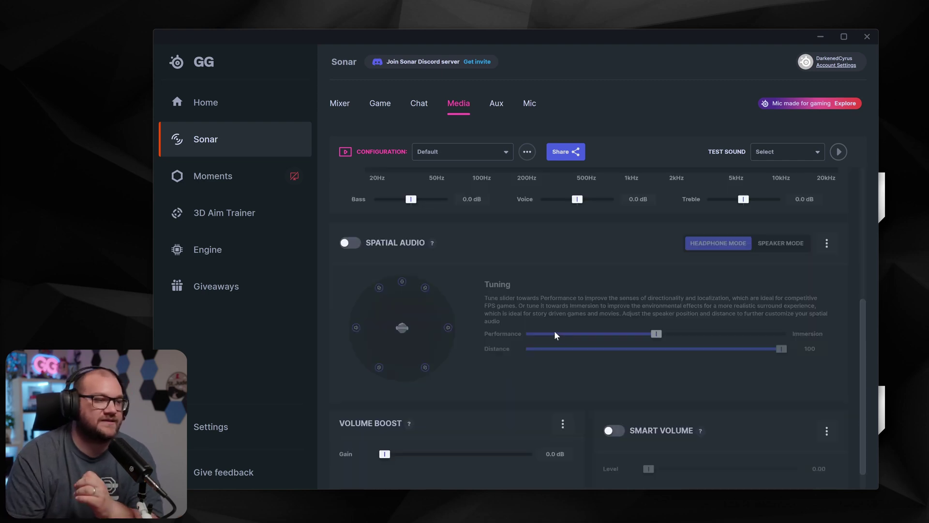
scroll(597, 362, "up", 5)
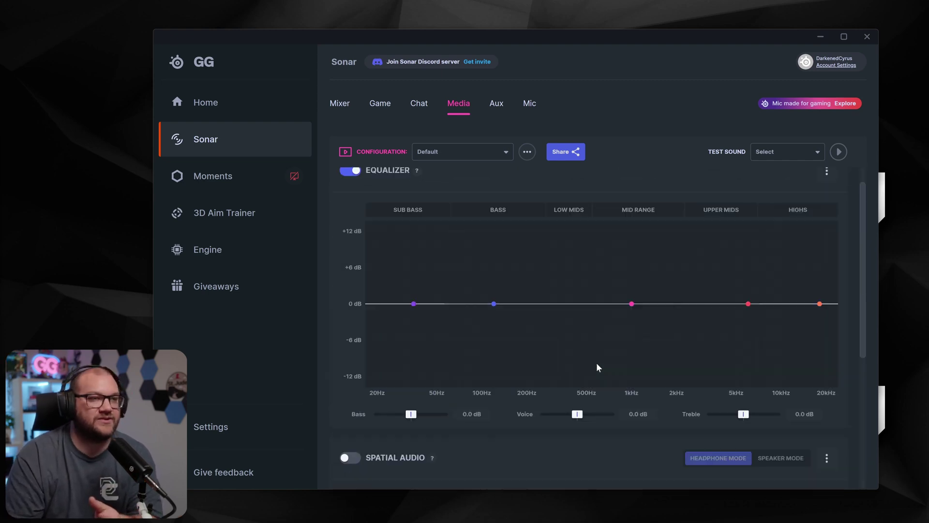
left_click(498, 104)
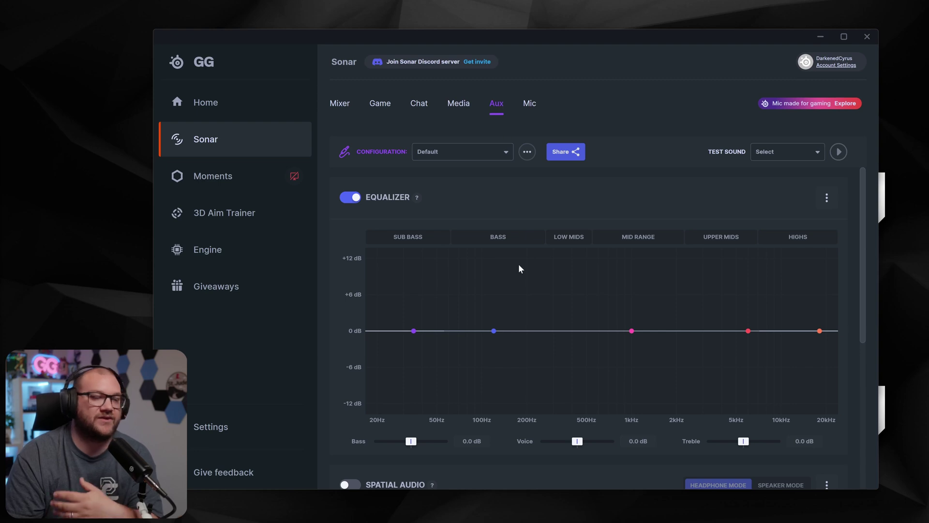
Step: Look over the Mic channel's Equalizer, ClearCast AI Noise Cancellation, Noise Reduction, Noise Gate and Compressor sections
left_click(531, 104)
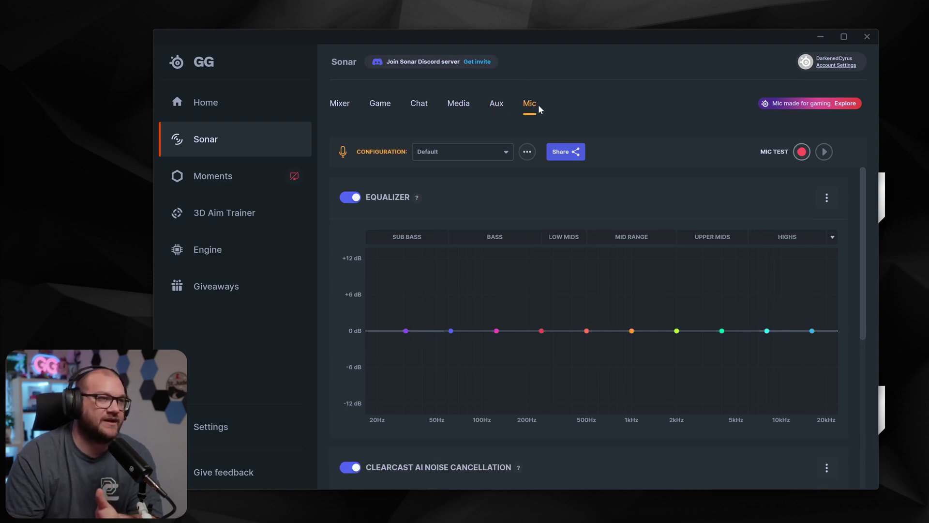
scroll(517, 341, "down", 5)
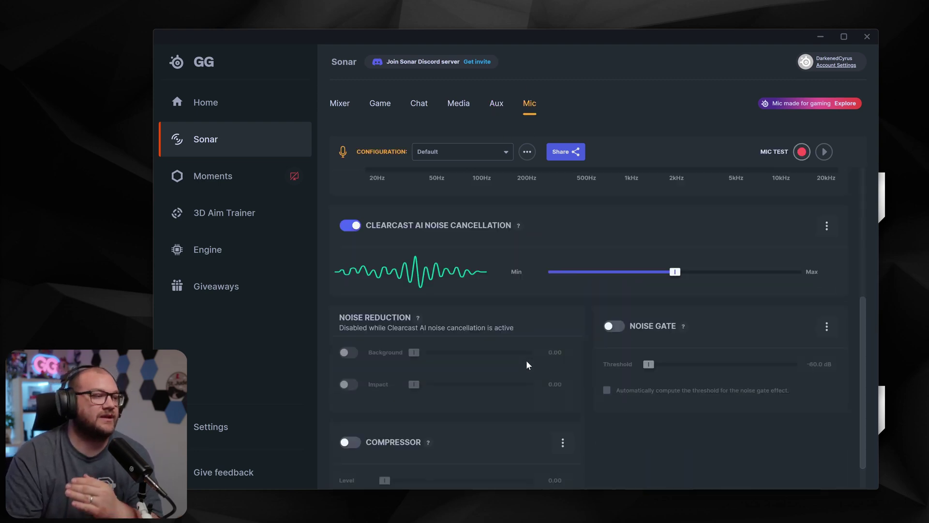
scroll(478, 275, "down", 1)
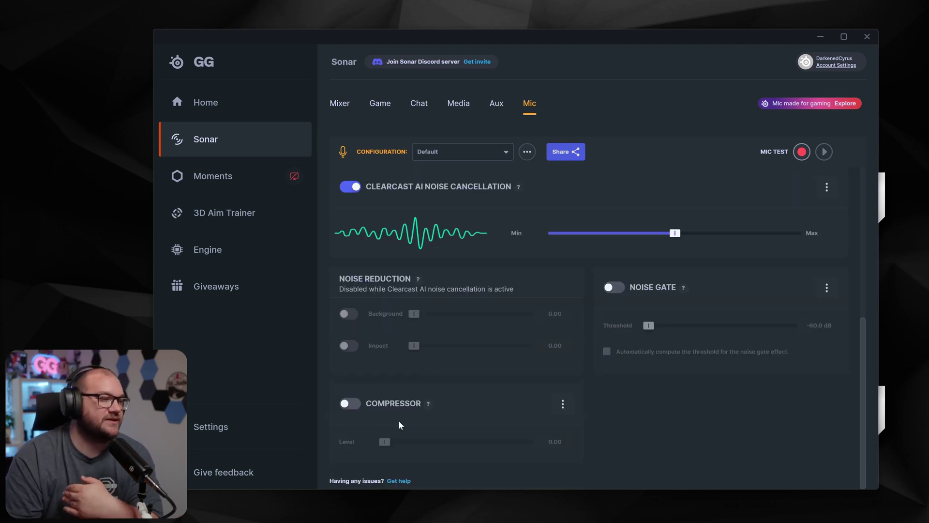
scroll(567, 375, "up", 6)
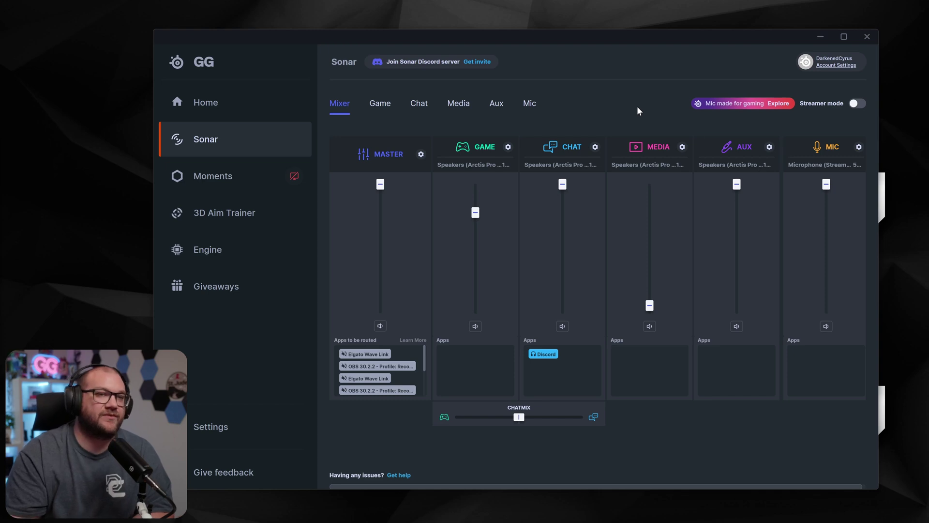
Step: Turn on Streamer mode in the Mixer to get separate personal and stream mixes for each channel
left_click(857, 105)
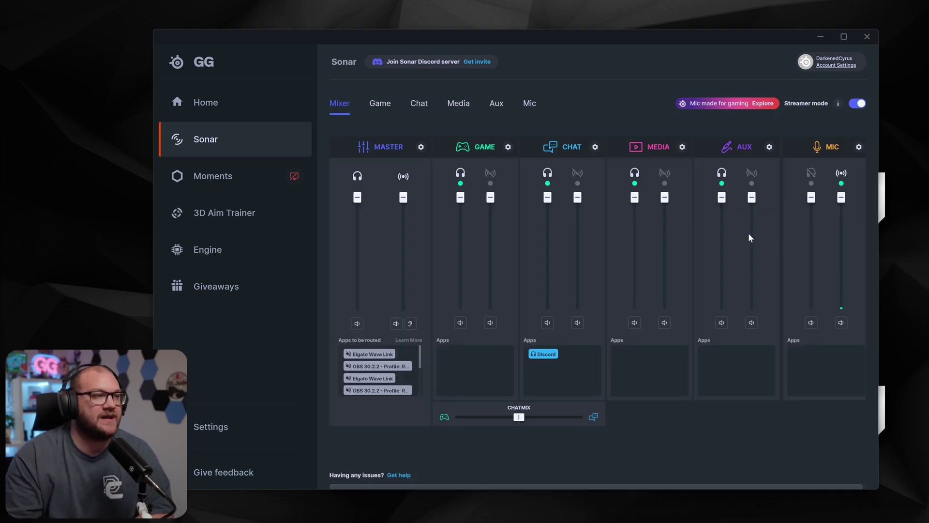
left_click_drag(357, 197, 409, 132)
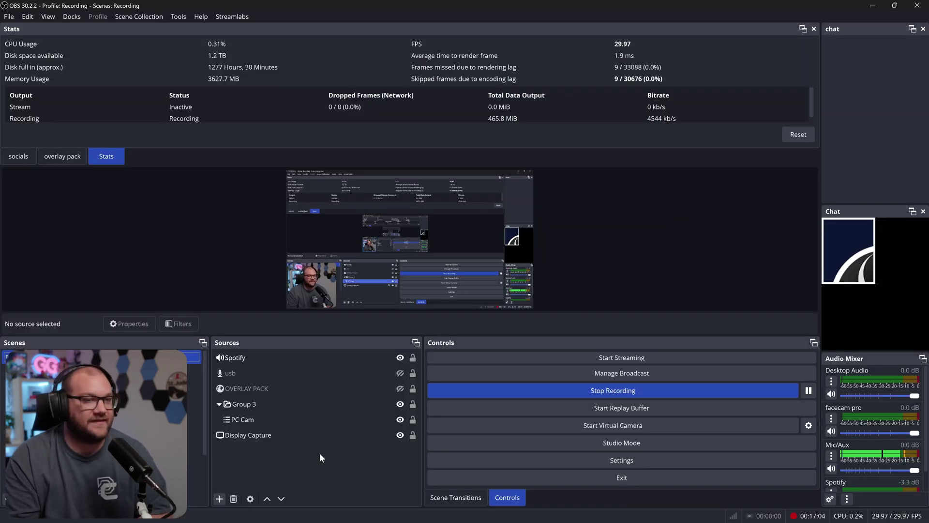
Step: Switch to OBS and add an Audio Input Capture source named Steel Series Stream, using the SteelSeries Sonar - Stream device
left_click(220, 499)
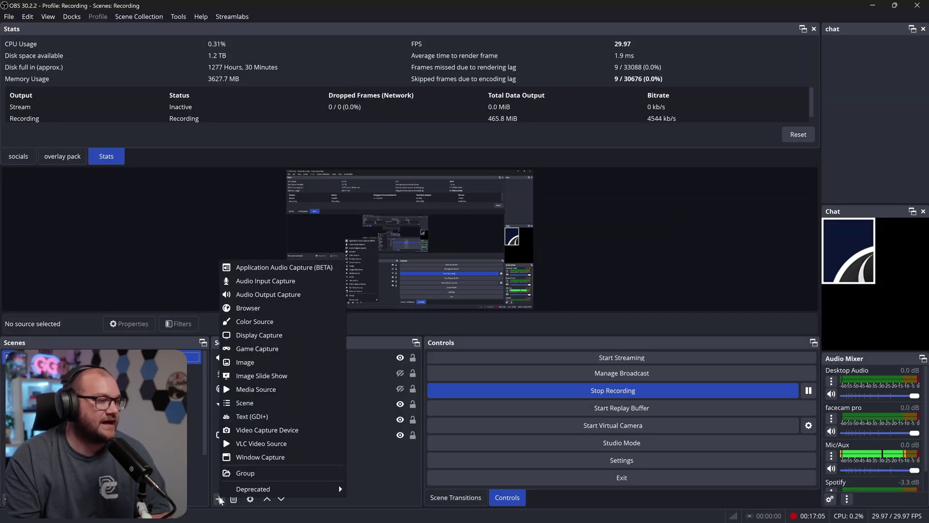
left_click(285, 281)
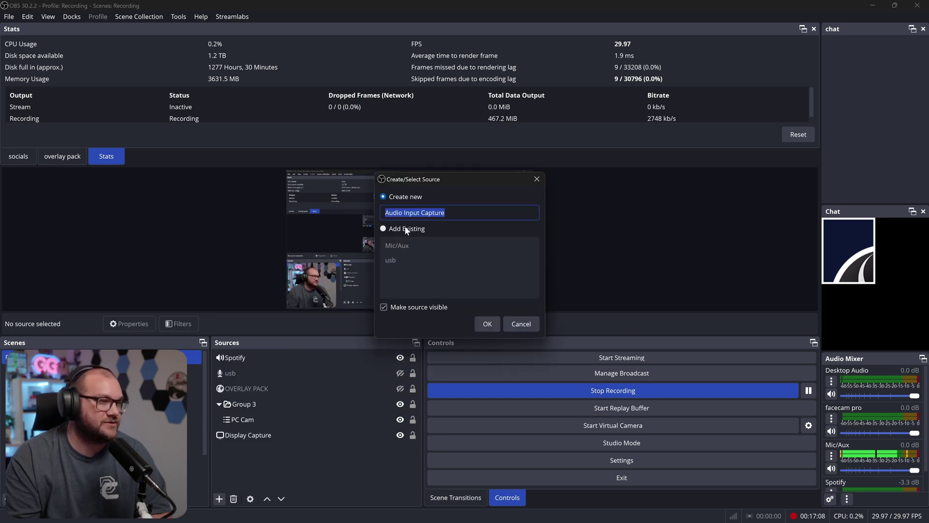
type("Stee")
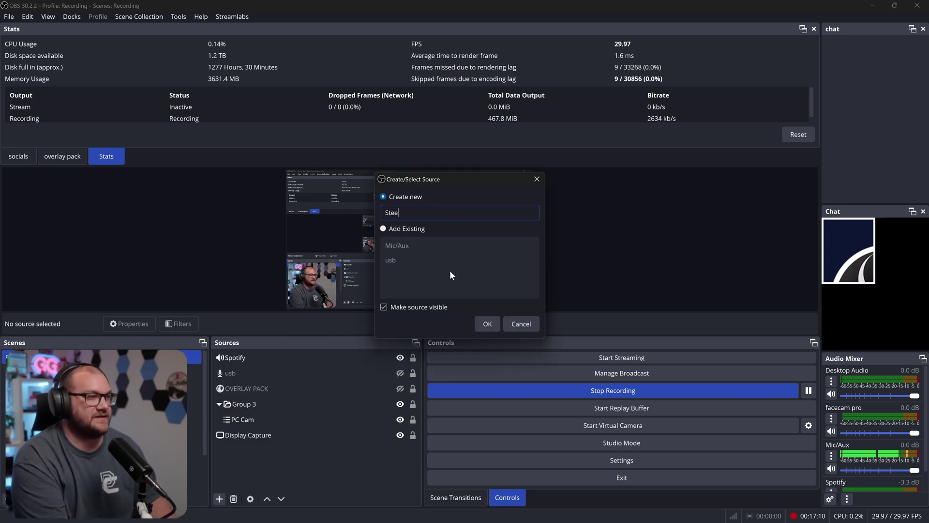
type("l Series Stream")
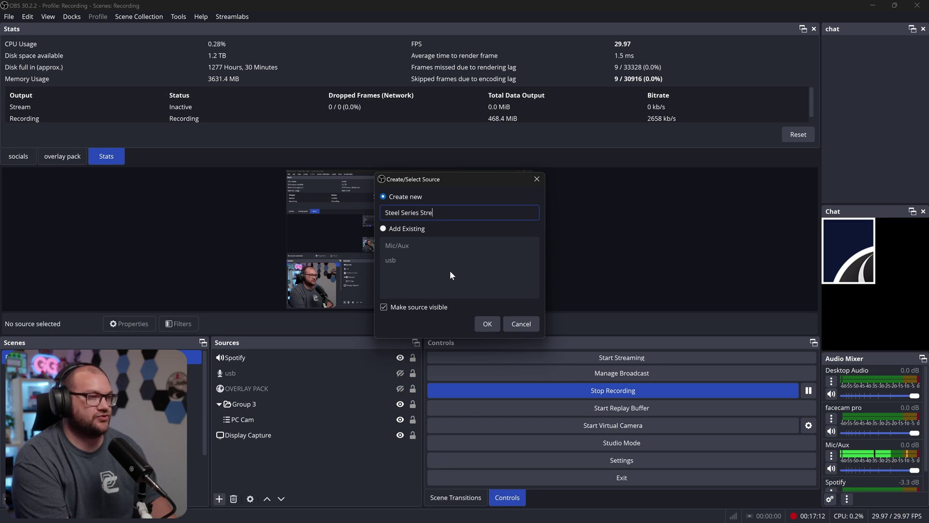
left_click(494, 327)
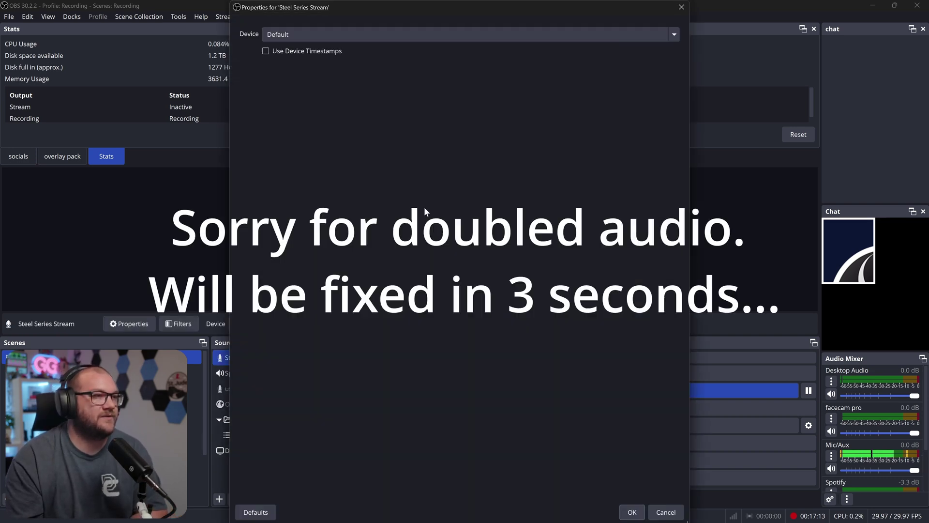
left_click(414, 35)
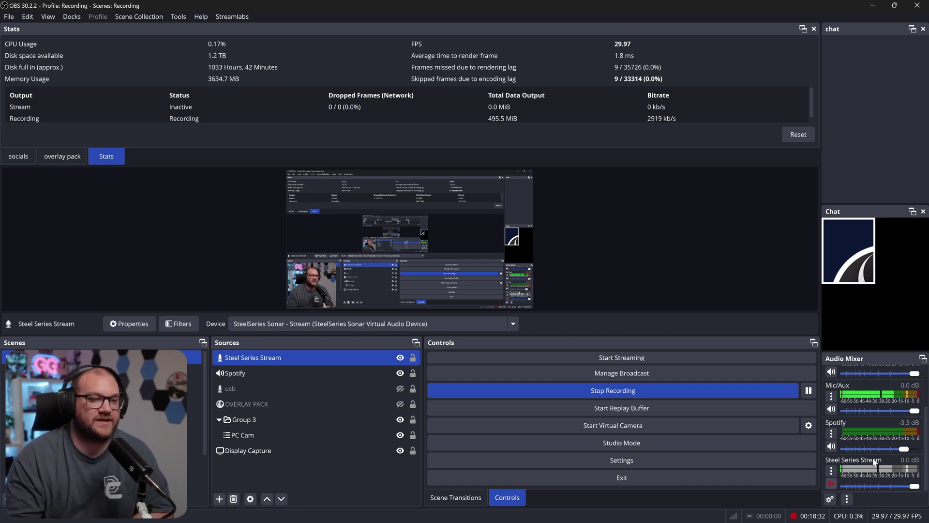
Step: Switch to SteelSeries Sonar and add the Game, Chat, Media and Aux channels to the stream mix
right_click(865, 422)
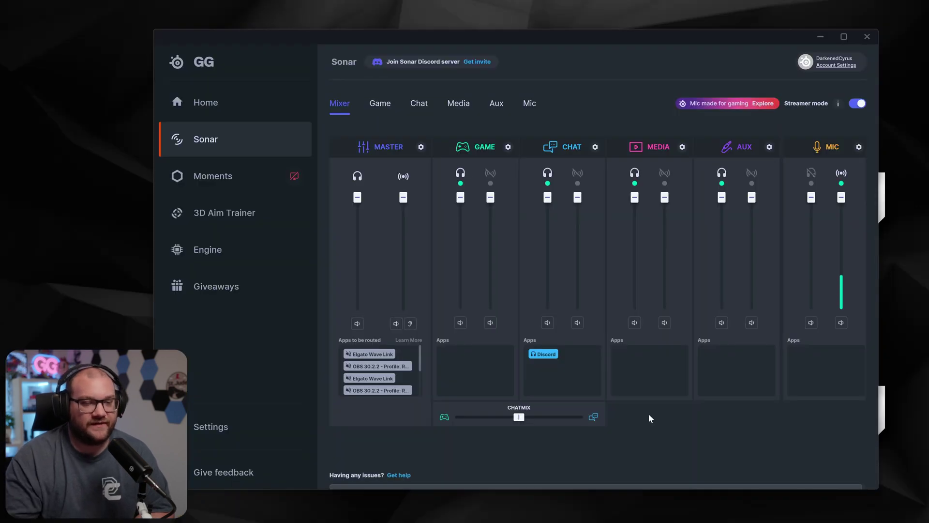
left_click(491, 175)
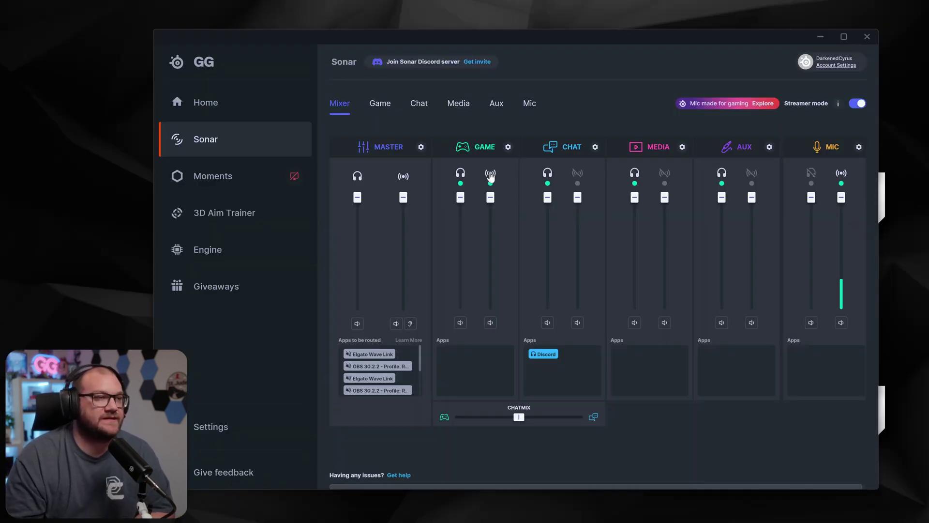
left_click(752, 173)
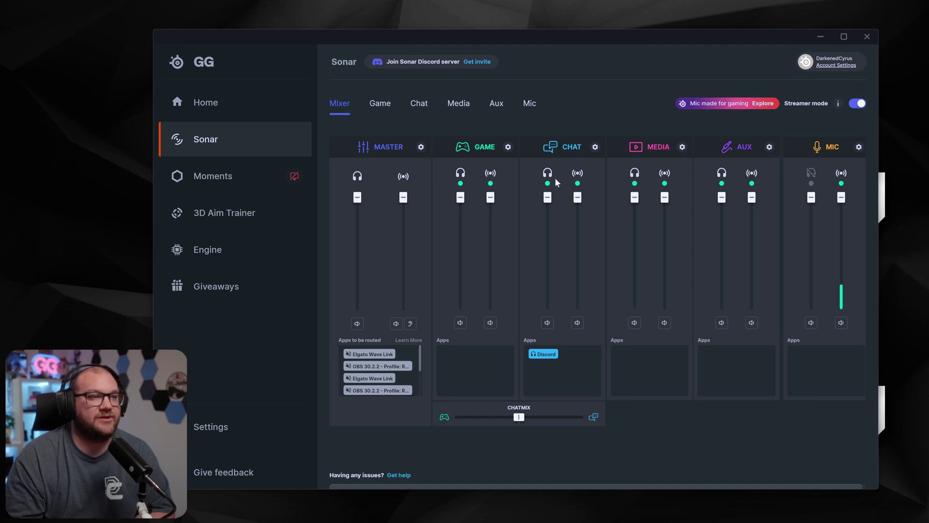
Step: Remove the Game channel from the stream mix and try out the Game, Chat and Master stream volume sliders
left_click(491, 172)
mouse_move(491, 197)
left_mouse_down()
mouse_move(493, 303)
mouse_move(501, 212)
left_mouse_up()
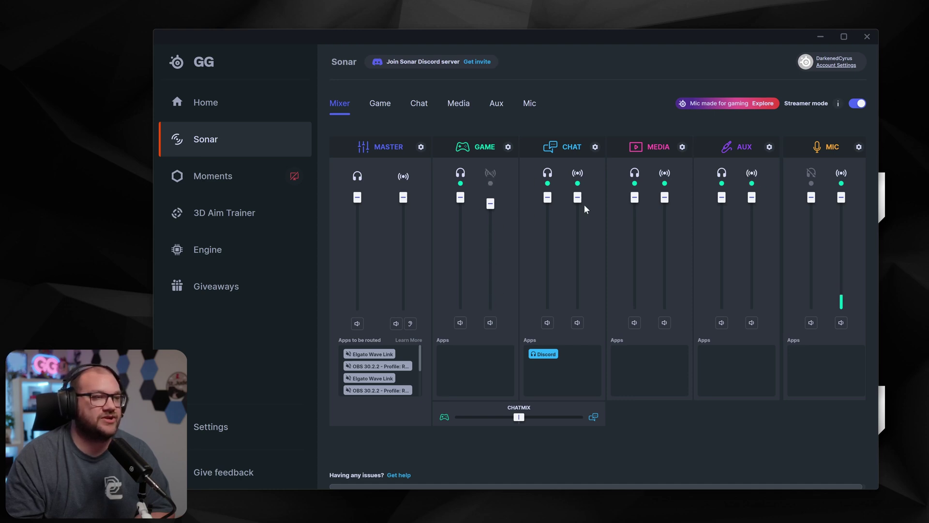
left_click_drag(577, 197, 578, 264)
mouse_move(404, 197)
left_mouse_down()
mouse_move(403, 305)
mouse_move(411, 201)
mouse_move(414, 315)
mouse_move(407, 194)
left_mouse_up()
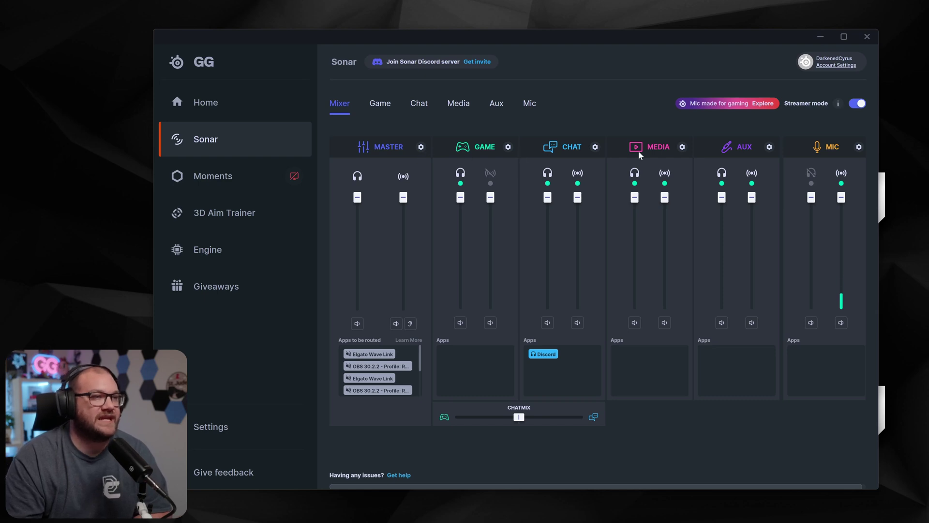
Step: View the Game channel's mix assignment and shortcut settings, and bring up the Stream Deck app over Sonar
left_click(509, 146)
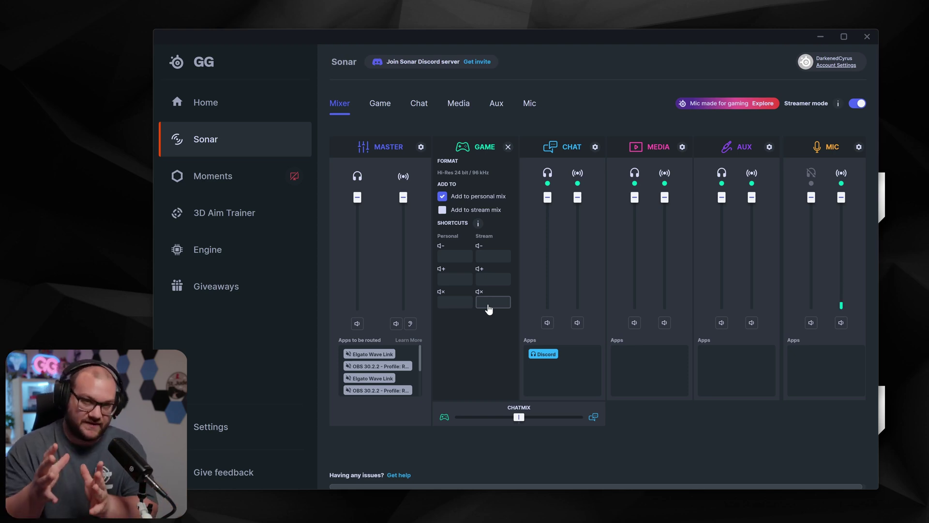
key("alt+Tab")
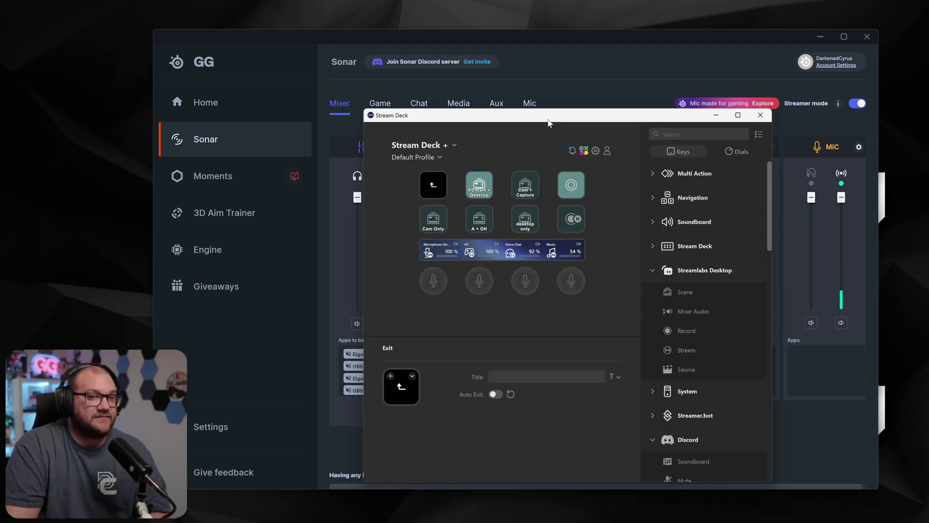
left_click_drag(548, 122, 537, 116)
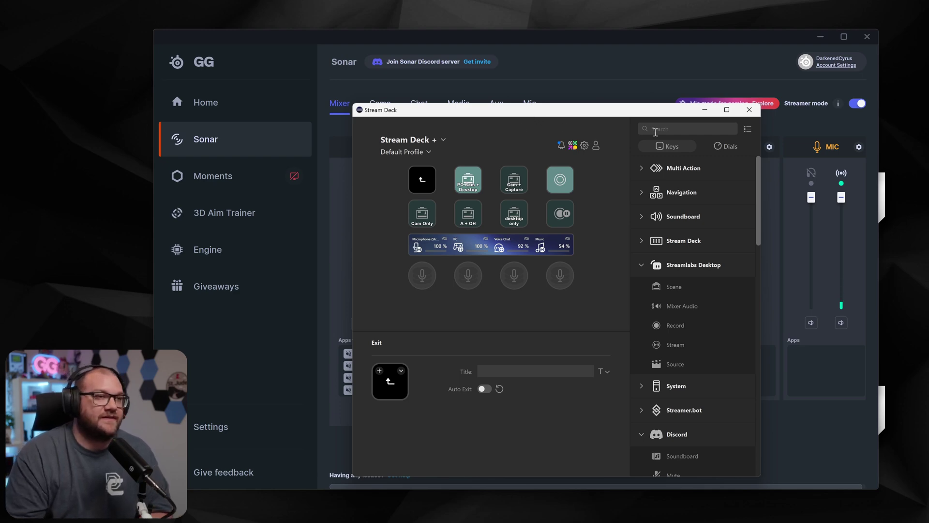
Step: Switch to the Elgato Marketplace in the browser and look through the search results for "steel series"
mouse_move(581, 521)
left_click(257, 511)
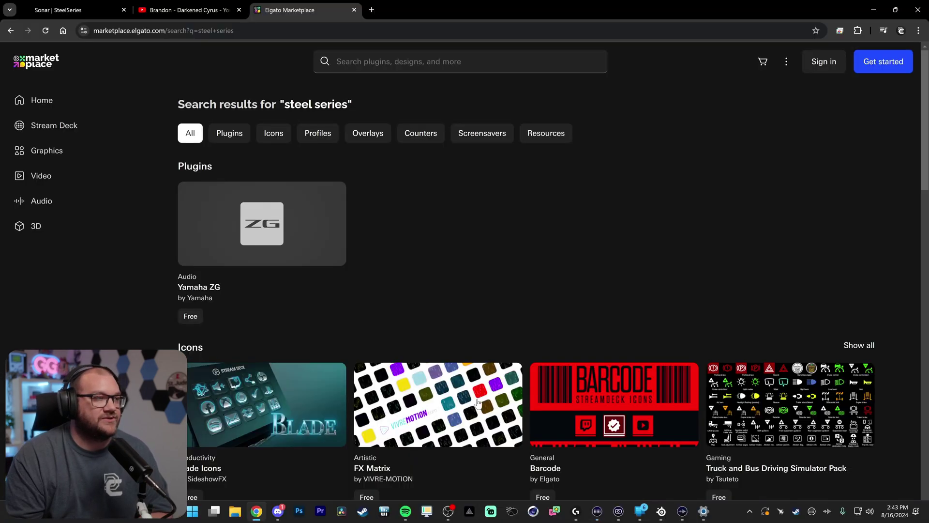
scroll(583, 292, "down", 9)
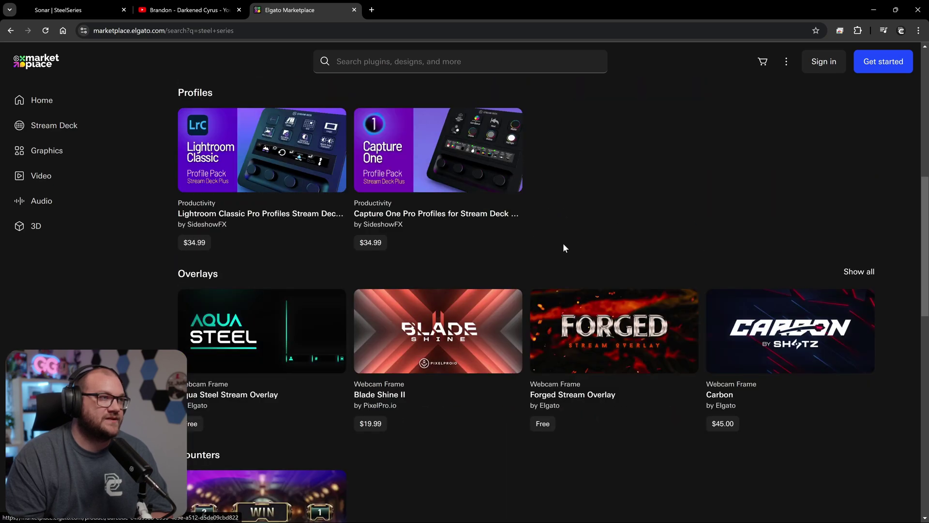
scroll(605, 252, "up", 6)
scroll(642, 258, "up", 3)
Step: Search the Elgato Marketplace for "sonar" and look through the plugins, icons, profiles and other results
left_click(356, 61)
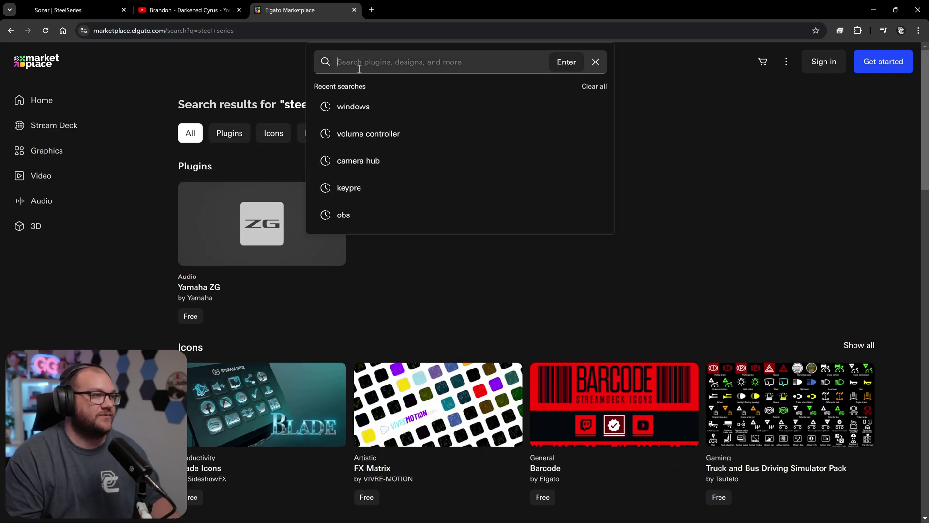
type("sonar")
key("Return")
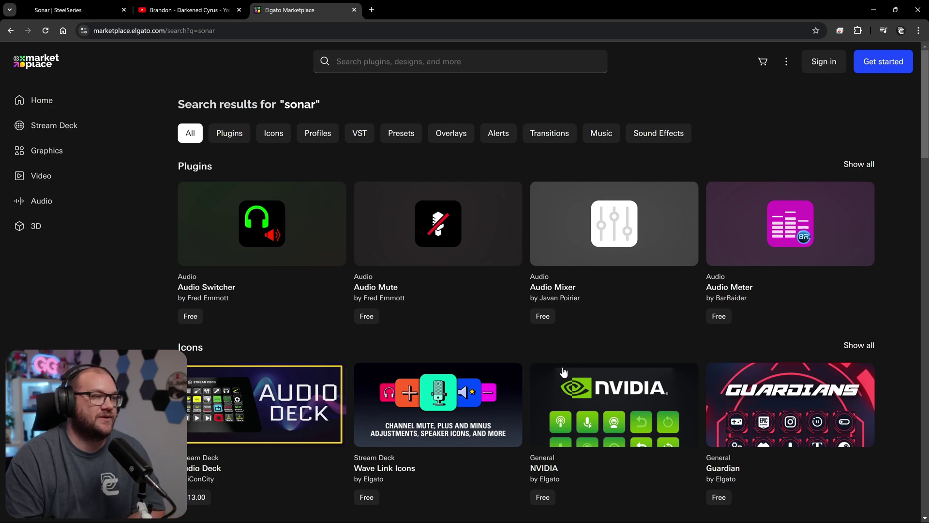
scroll(521, 394, "down", 5)
scroll(521, 398, "down", 4)
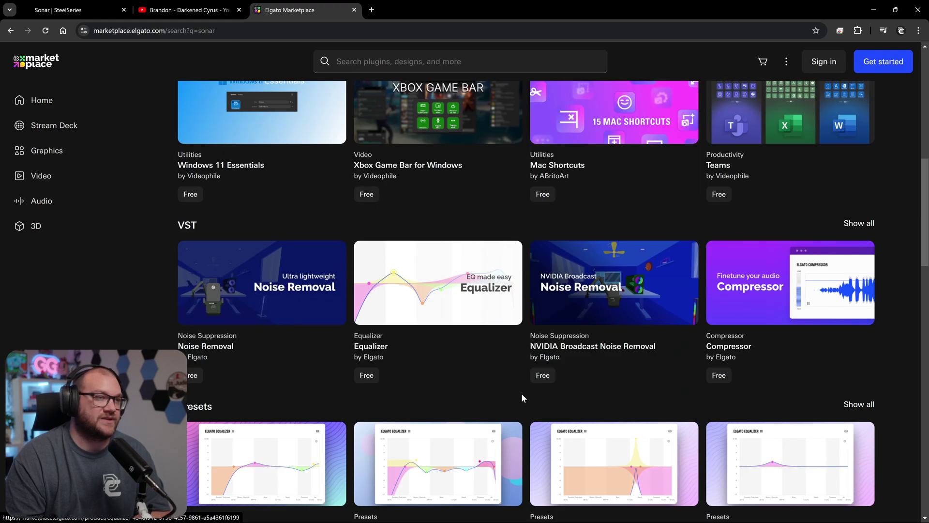
scroll(521, 393, "down", 3)
scroll(522, 393, "down", 2)
scroll(522, 393, "up", 10)
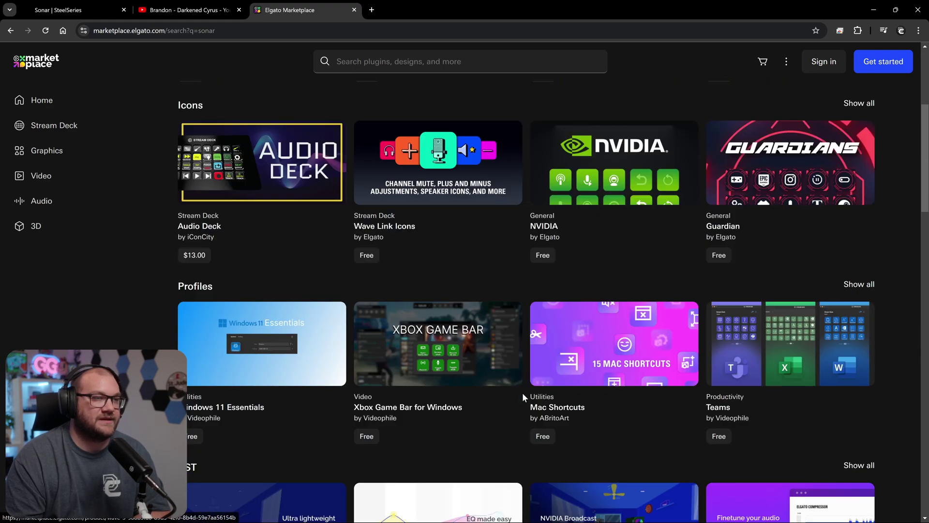
scroll(521, 393, "up", 5)
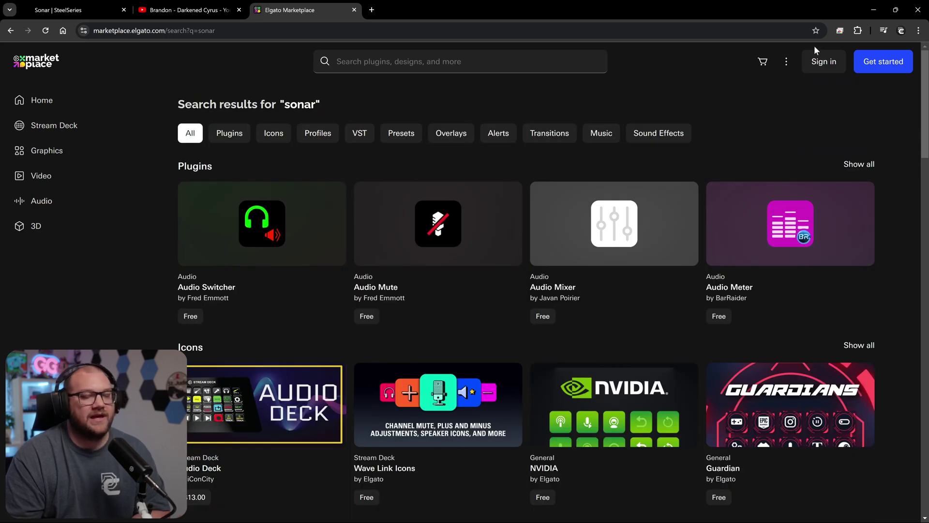